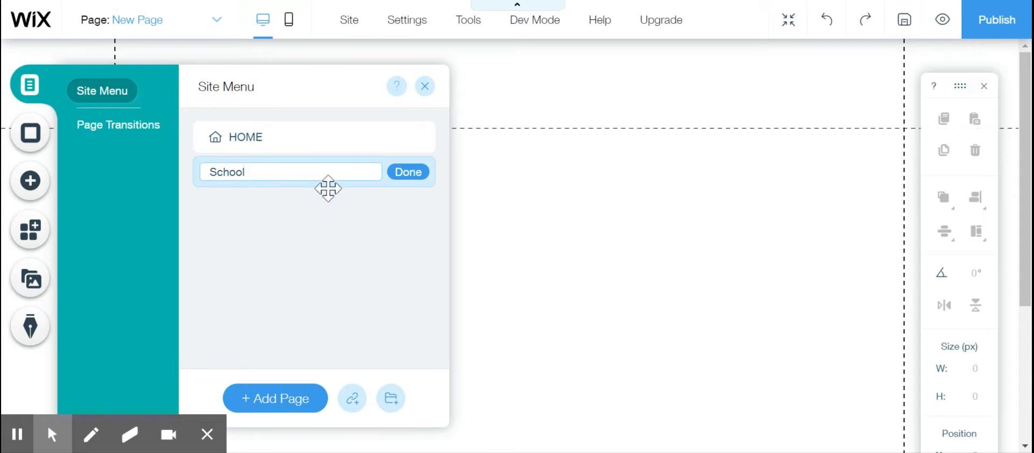
- Confirm School as the new page's name and add another page named Subjects to the site
{"action": "left_click", "coordinate": [417, 178]}
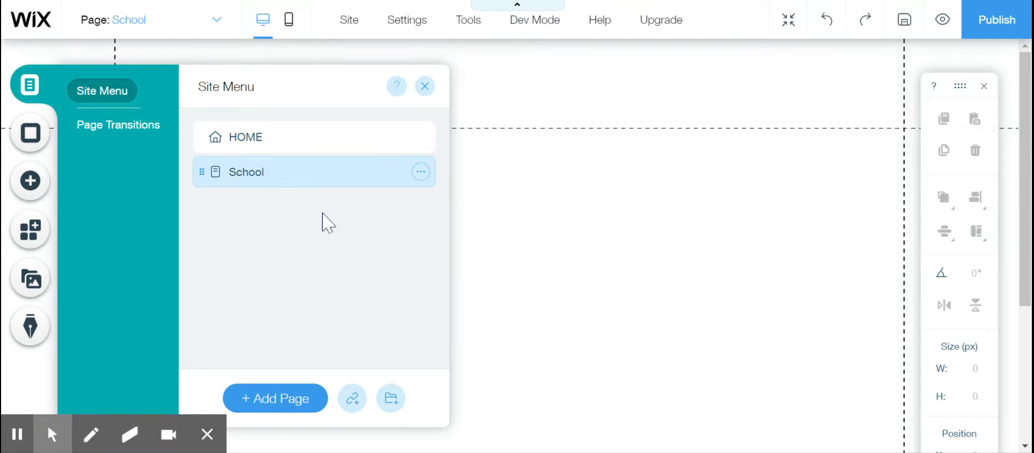
{"action": "left_click", "coordinate": [279, 398]}
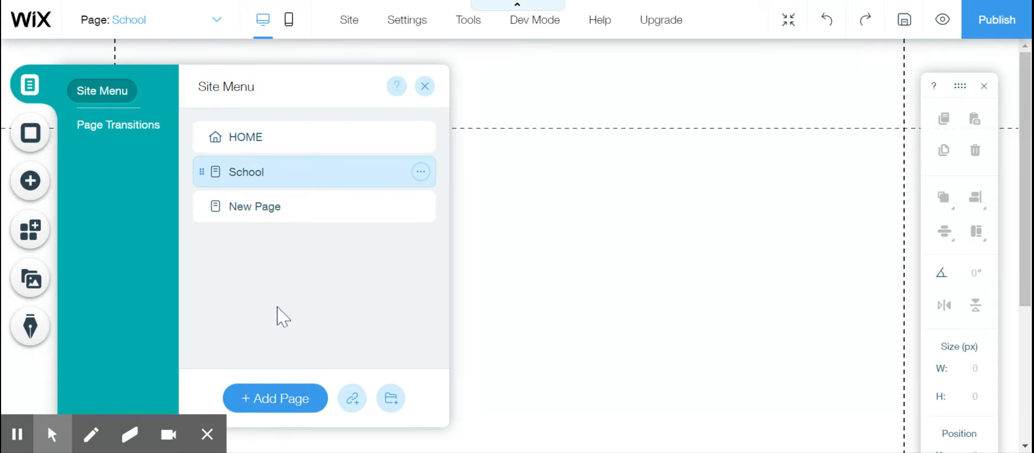
{"action": "type", "text": "Subjects"}
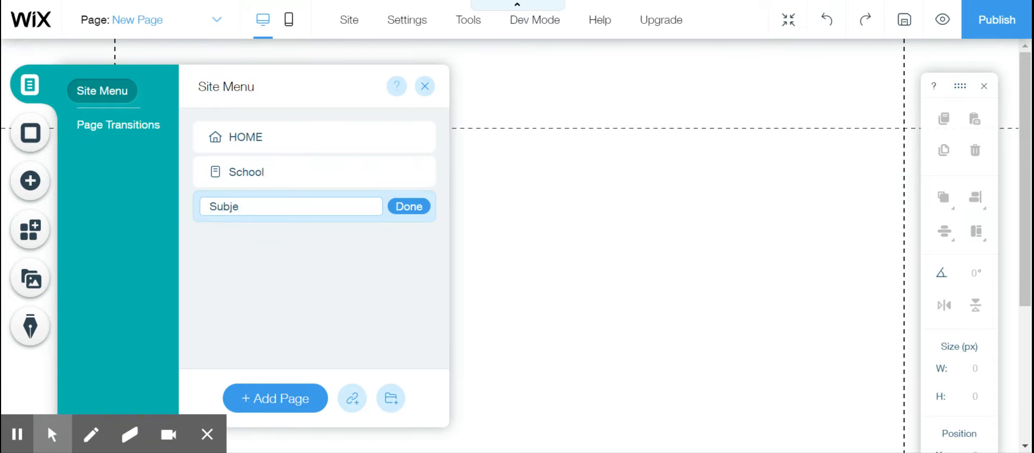
{"action": "left_click", "coordinate": [408, 206]}
- Add a page named Information to the site after the Subjects page
{"action": "left_click", "coordinate": [280, 399]}
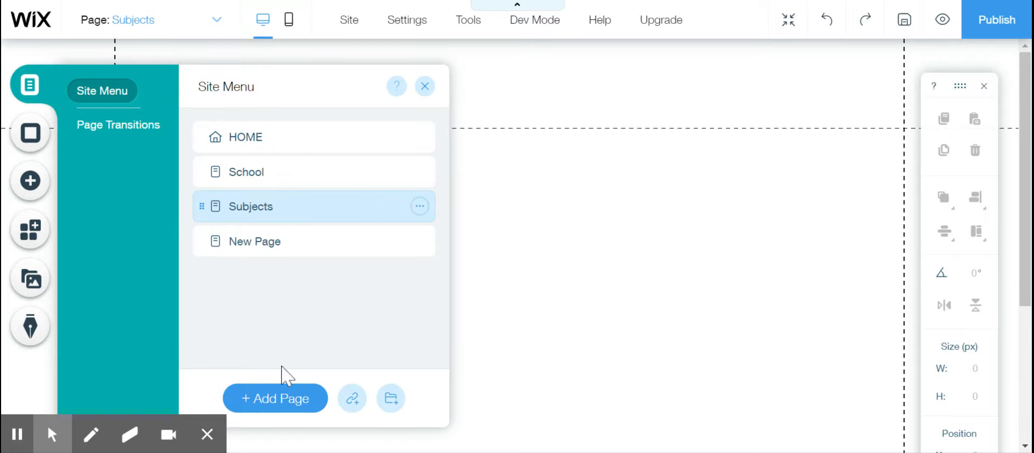
{"action": "key", "text": "BackSpace"}
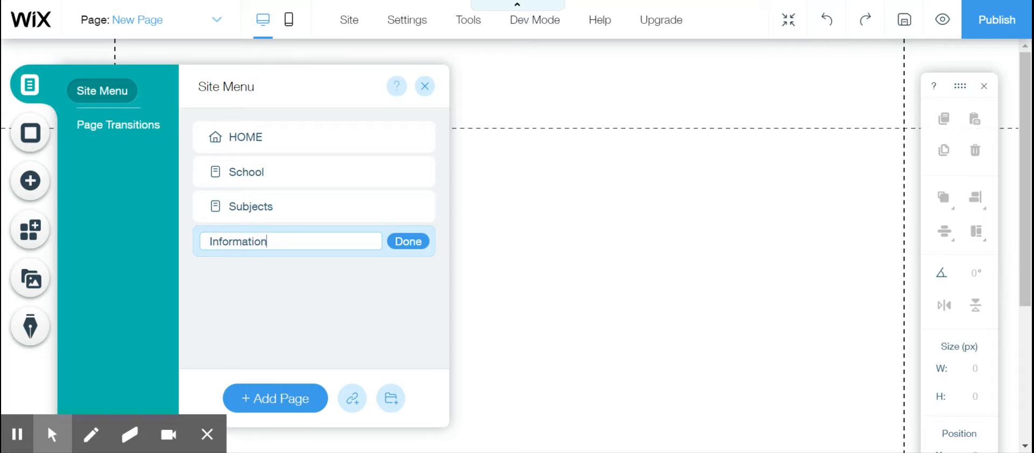
{"action": "left_click", "coordinate": [412, 244]}
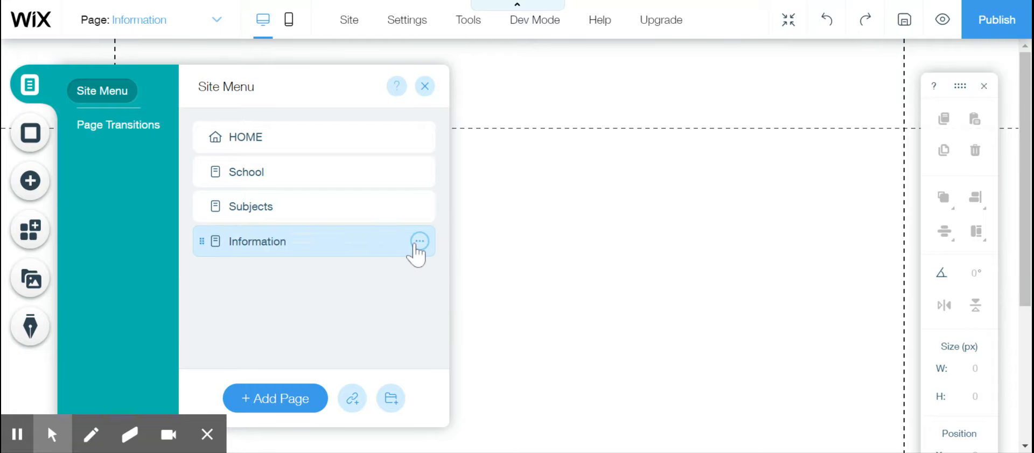
- Add a page named Math to the site after the Information page
{"action": "left_click", "coordinate": [284, 399]}
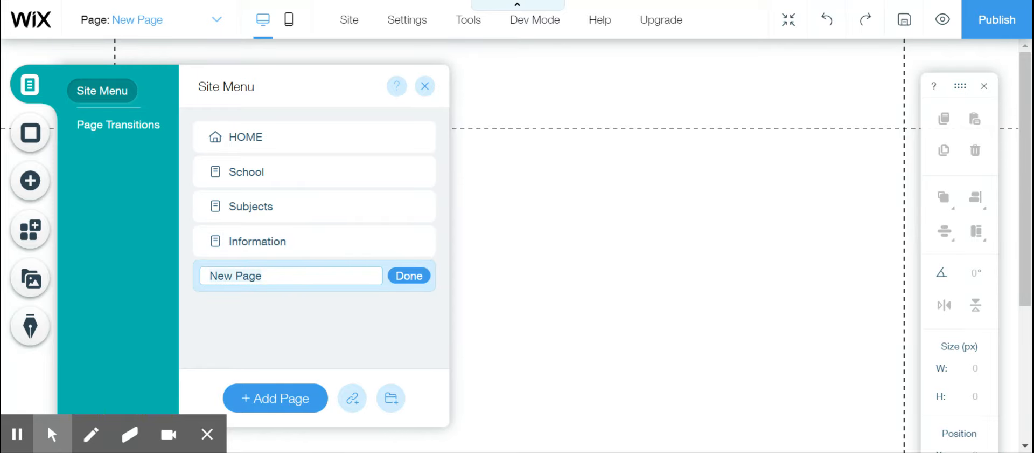
{"action": "type", "text": "M"}
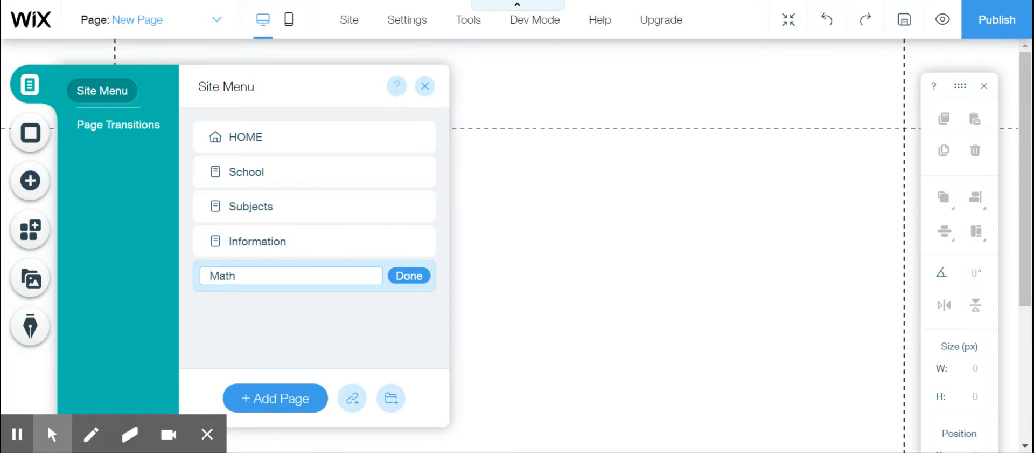
{"action": "type", "text": "ath"}
{"action": "left_click", "coordinate": [405, 282]}
- Add a page named Calender to the site after the Math page and close the page list
{"action": "left_click", "coordinate": [278, 399]}
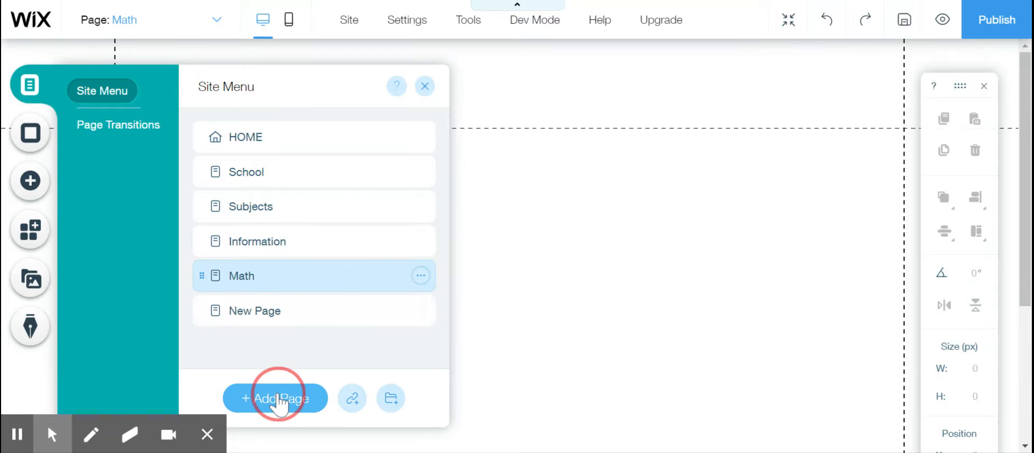
{"action": "left_click", "coordinate": [272, 310]}
{"action": "type", "text": "Calander"}
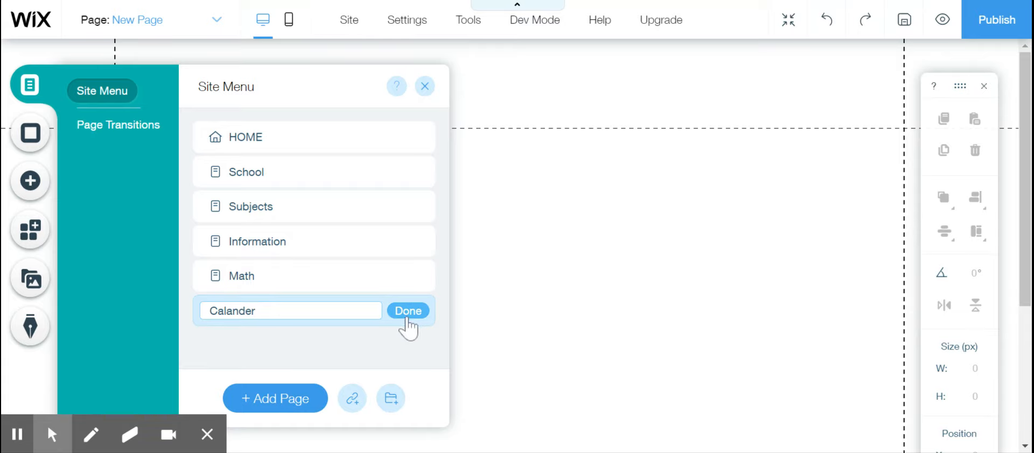
{"action": "left_click", "coordinate": [236, 309]}
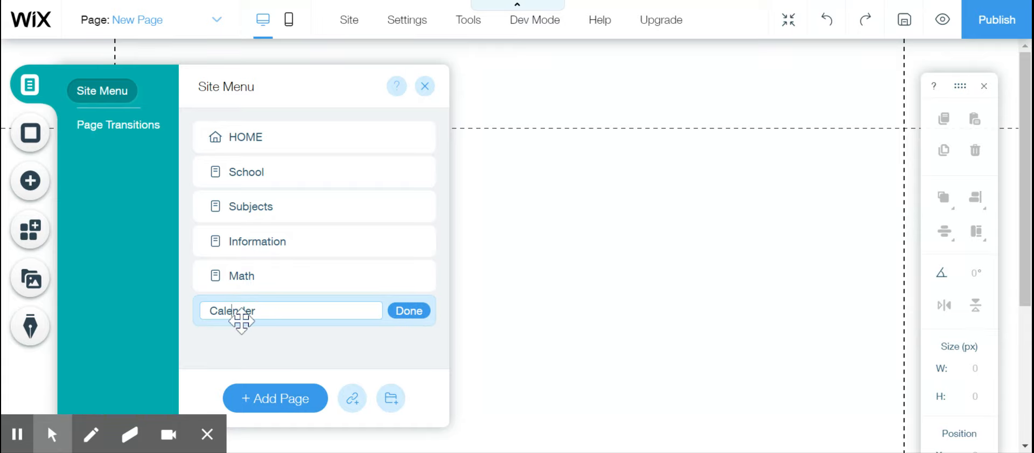
{"action": "left_click", "coordinate": [409, 311]}
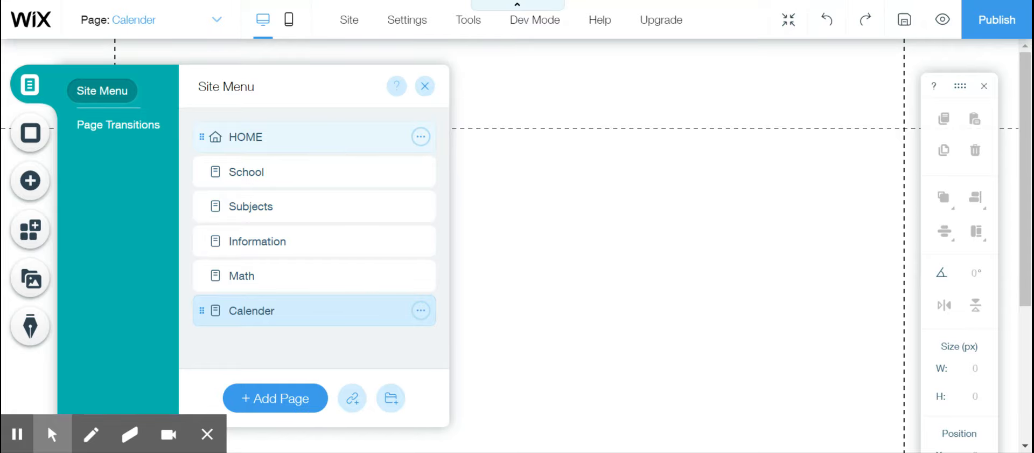
{"action": "left_click", "coordinate": [425, 86]}
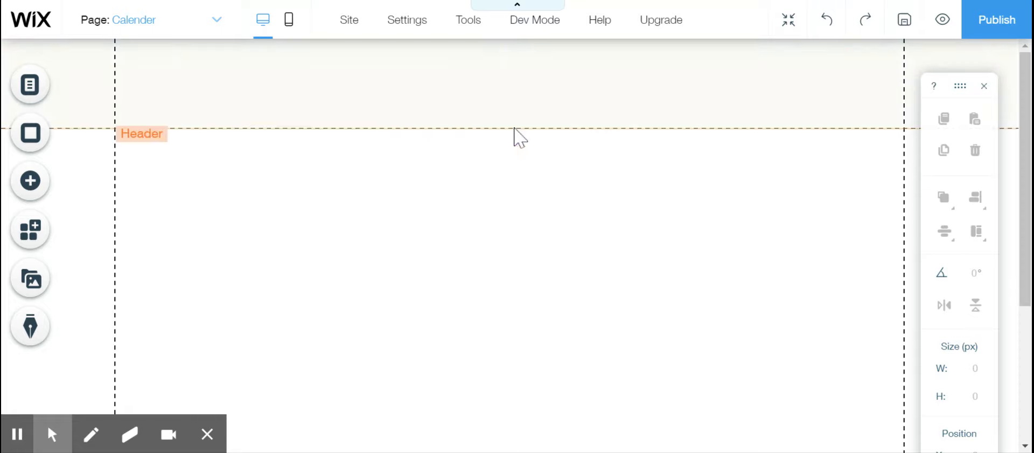
- Open the HOME page for editing and place a Heading 3 text just below the header
{"action": "left_click", "coordinate": [214, 26]}
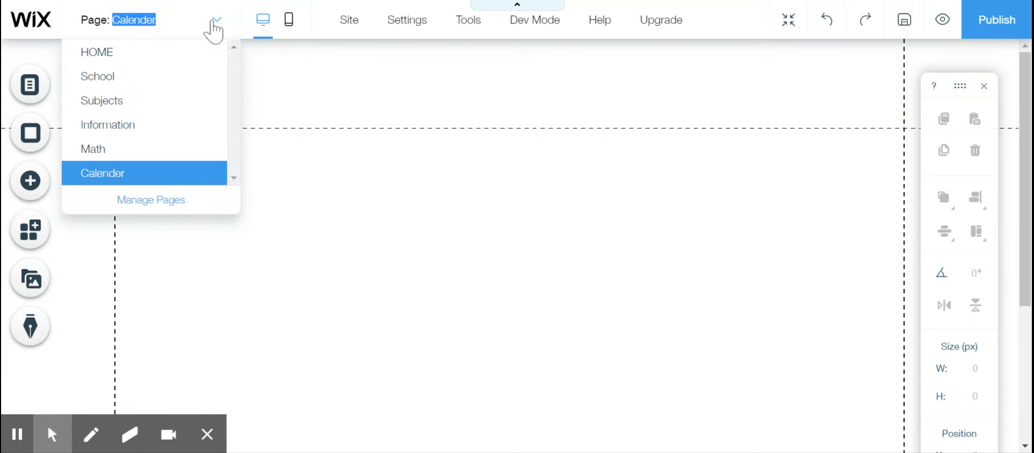
{"action": "left_click", "coordinate": [133, 61]}
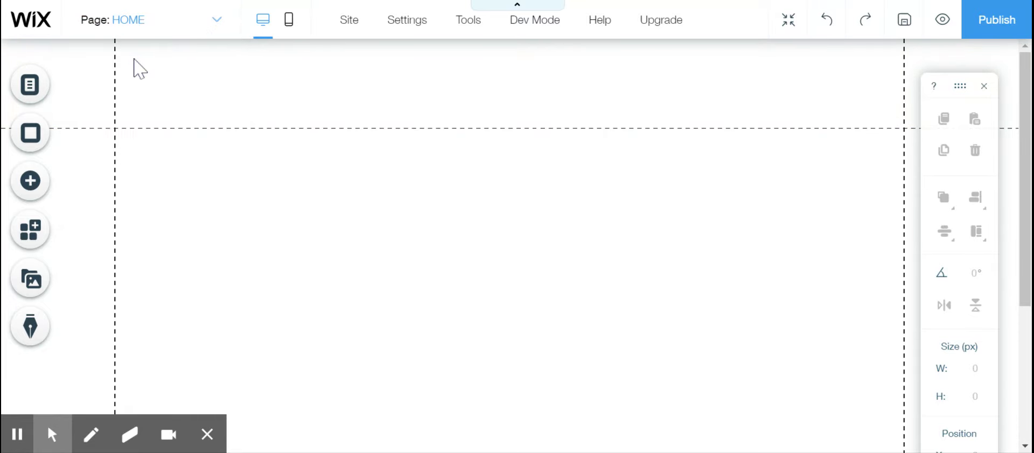
{"action": "left_click", "coordinate": [41, 183]}
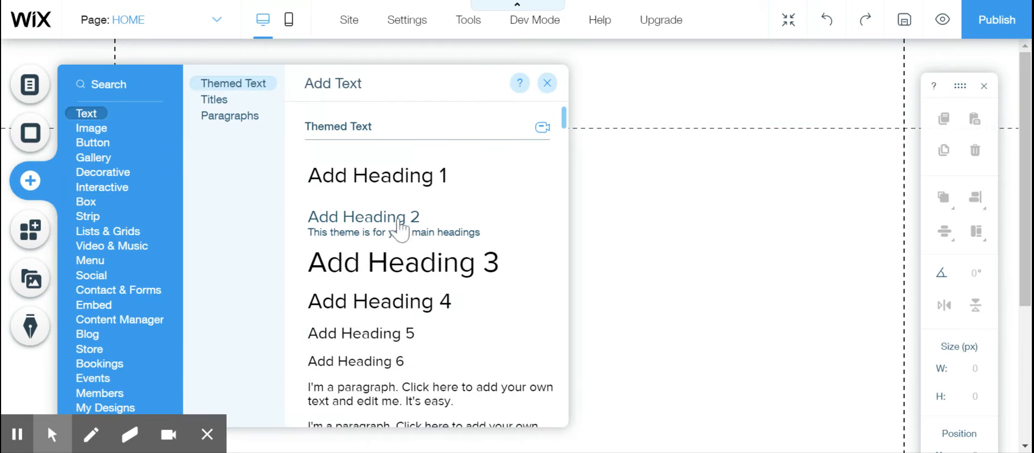
{"action": "left_click", "coordinate": [399, 265]}
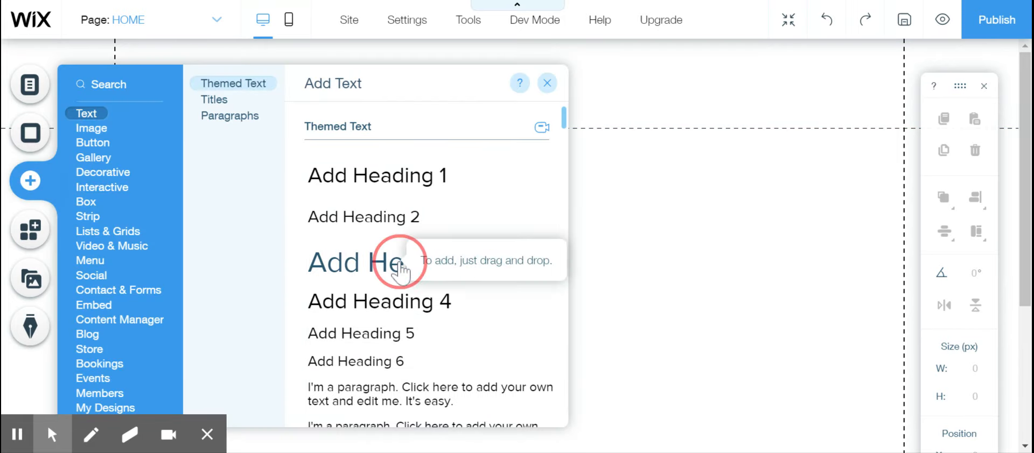
{"action": "left_click_drag", "start_coordinate": [460, 235], "coordinate": [457, 176]}
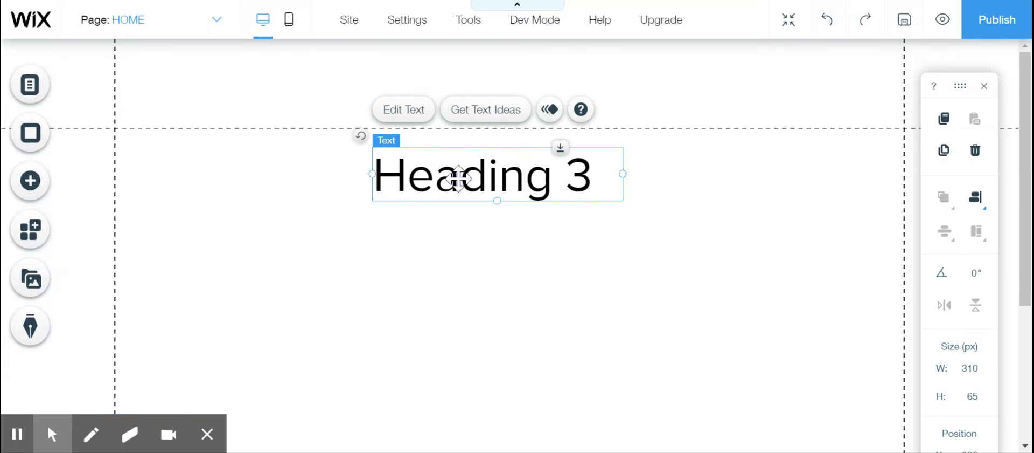
- Replace the text of the heading on the HOME page with Home
{"action": "double_click", "coordinate": [458, 178]}
{"action": "type", "text": "Home"}
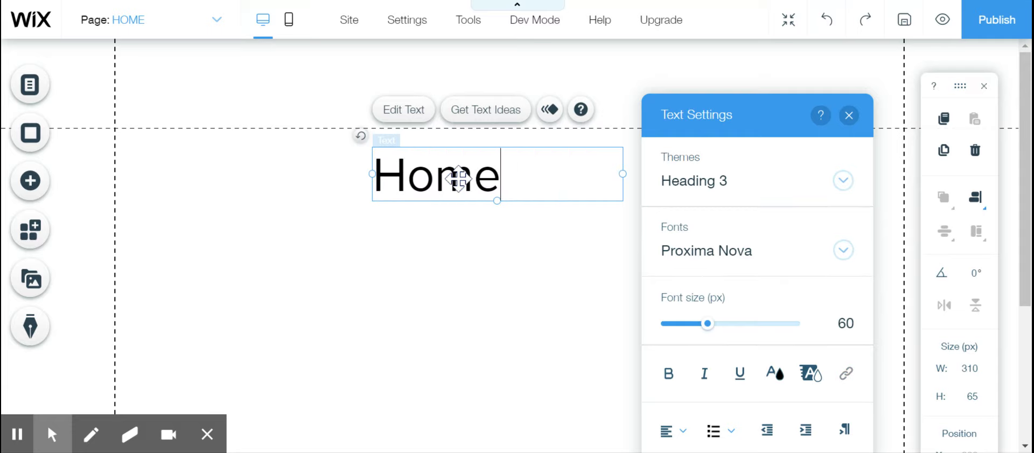
{"action": "key", "text": "Return"}
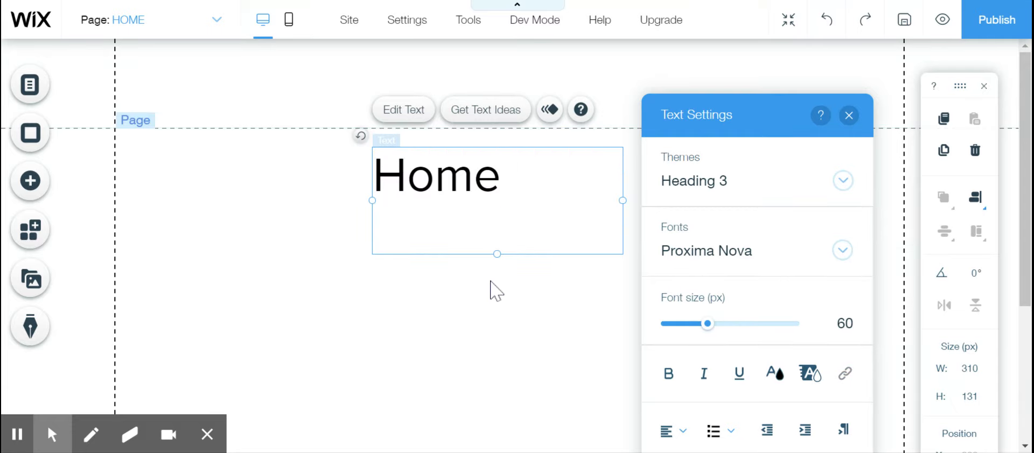
{"action": "key", "text": "BackSpace"}
{"action": "left_click", "coordinate": [300, 236]}
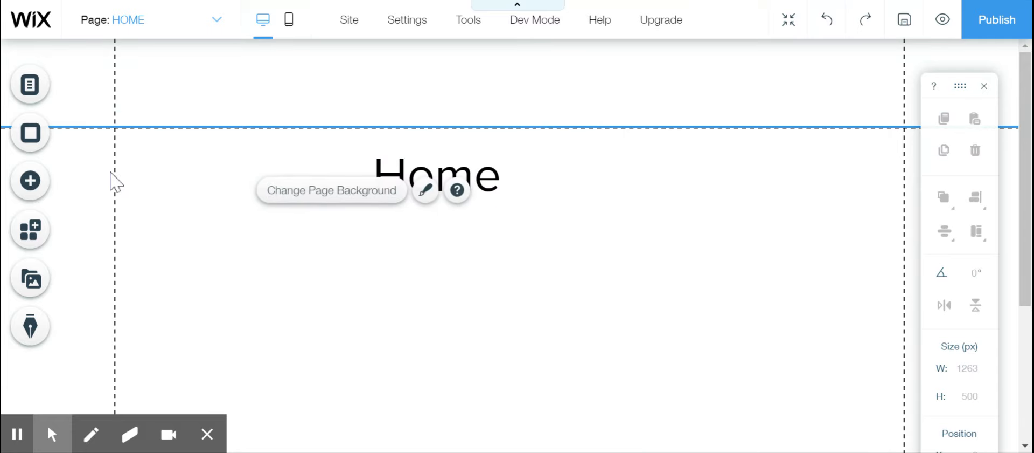
- Add the gradient blue themed button to the HOME page and place it below the Home heading
{"action": "left_click", "coordinate": [31, 181]}
{"action": "mouse_move", "coordinate": [99, 157]}
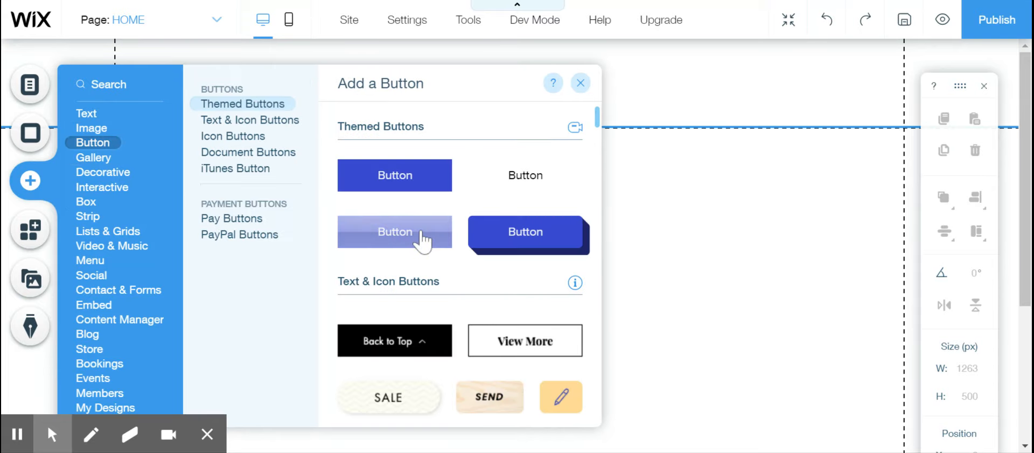
{"action": "left_click", "coordinate": [422, 237]}
{"action": "left_click_drag", "start_coordinate": [506, 244], "coordinate": [433, 254]}
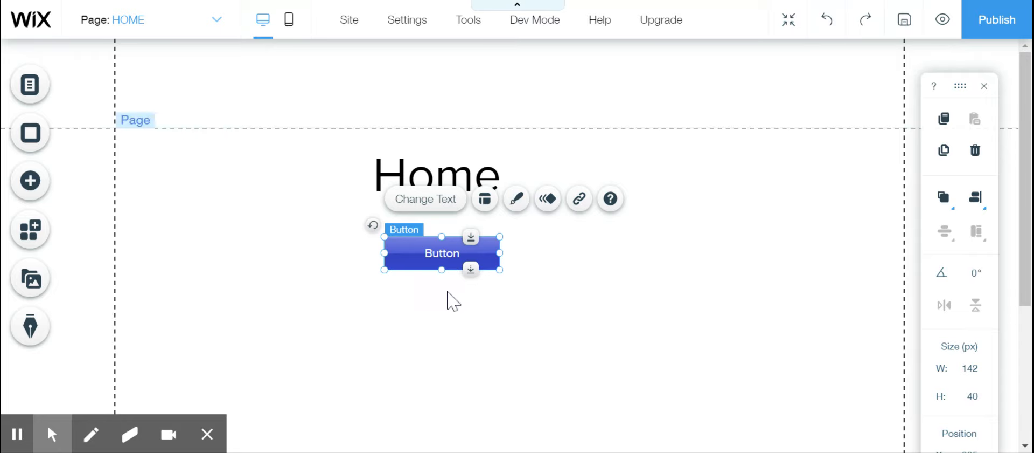
- Change the text on the button below the Home heading to School
{"action": "left_click", "coordinate": [435, 196]}
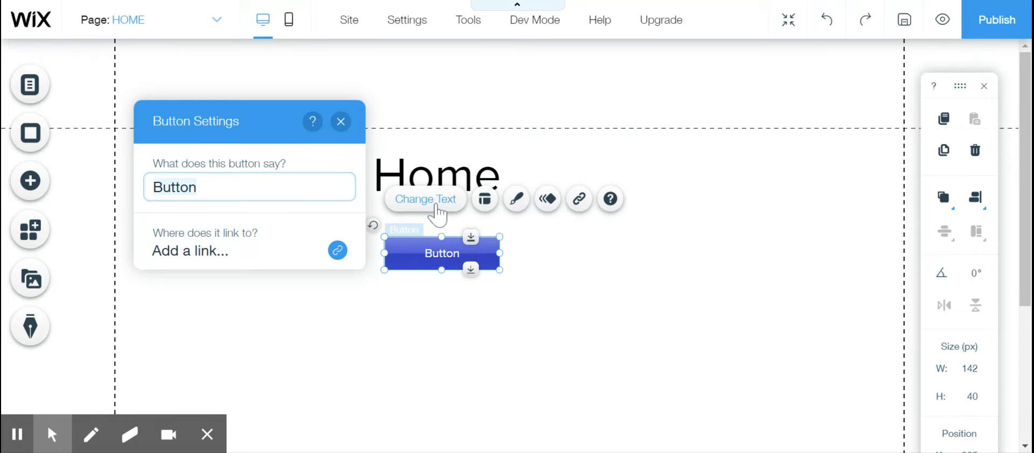
{"action": "left_click", "coordinate": [200, 191]}
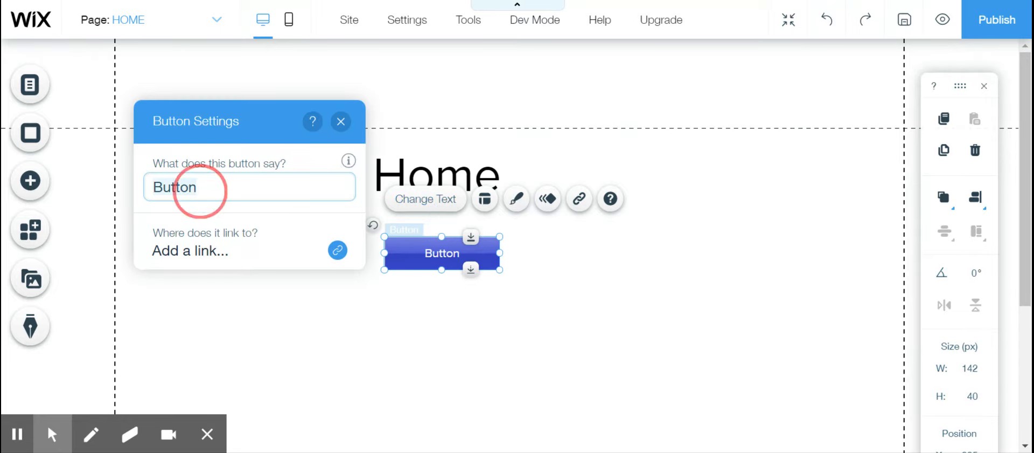
{"action": "type", "text": "School"}
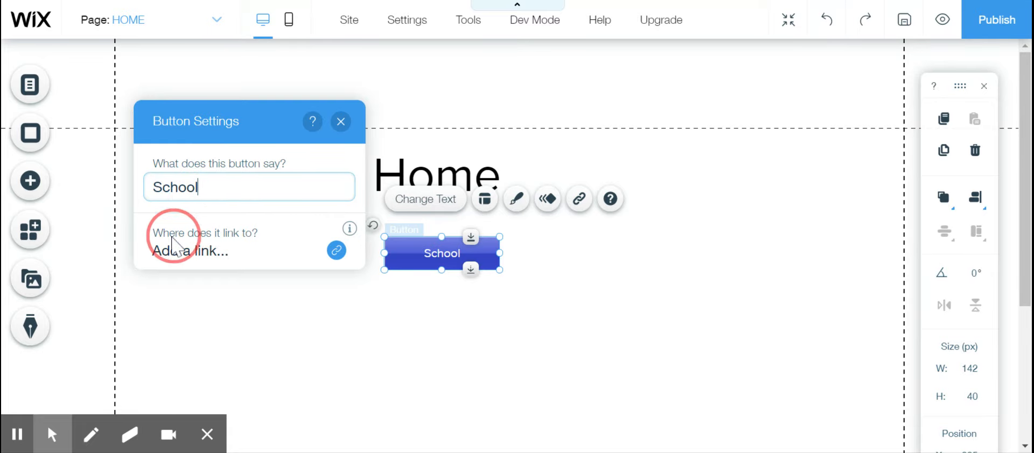
- Link the School button to the School page, opening in the current window, and close the button's settings
{"action": "left_click", "coordinate": [338, 254]}
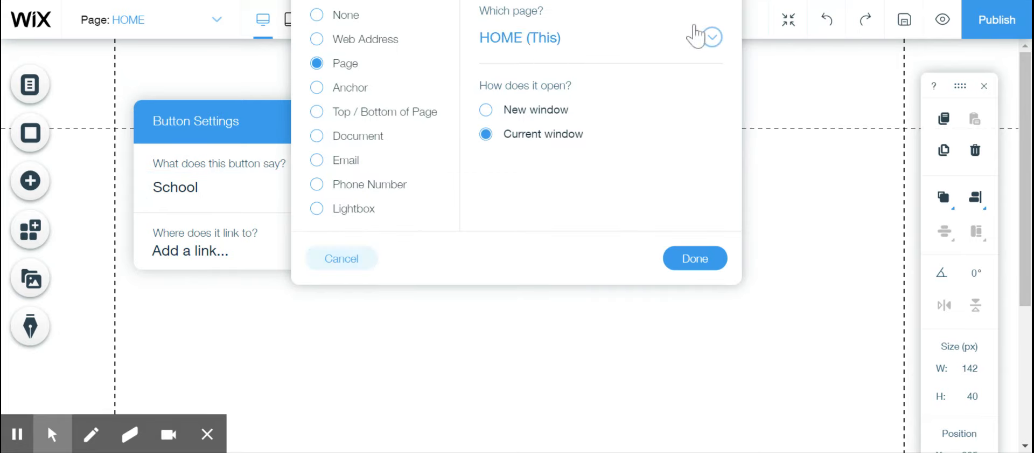
{"action": "left_click", "coordinate": [711, 37]}
{"action": "left_click", "coordinate": [515, 110]}
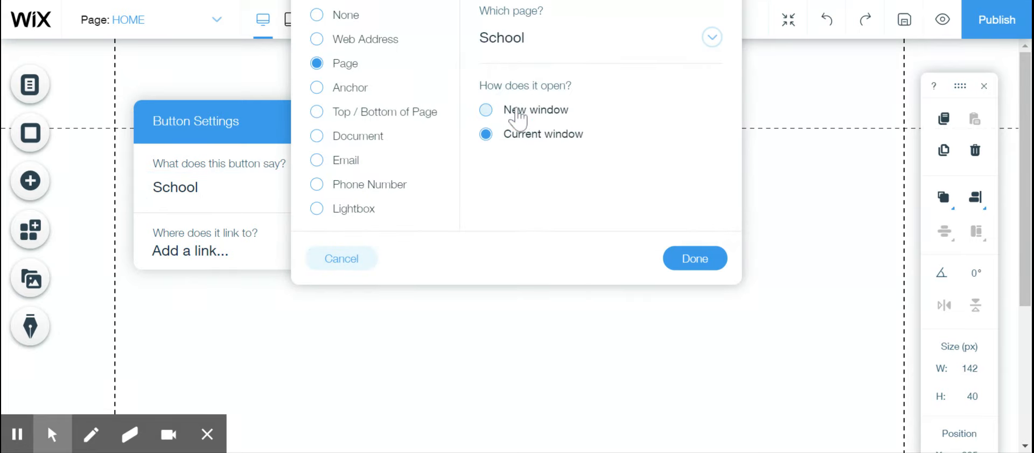
{"action": "left_click", "coordinate": [695, 258]}
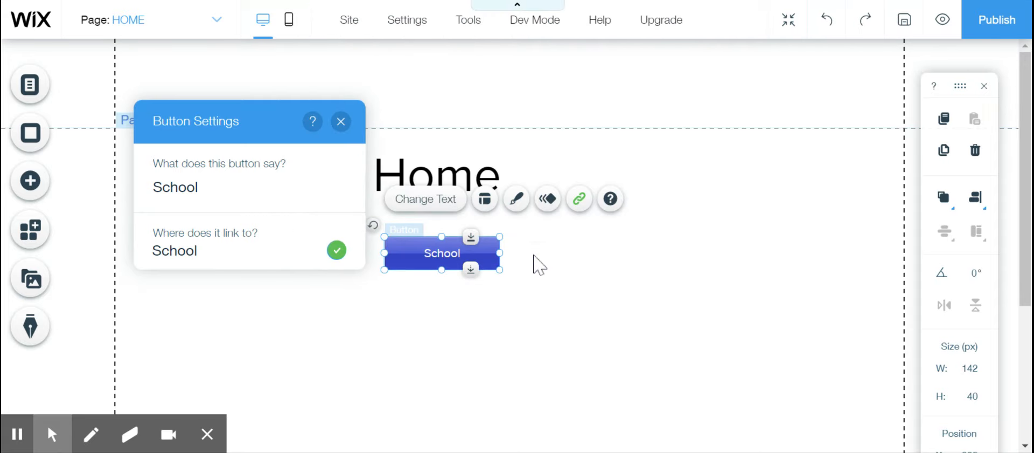
{"action": "left_click", "coordinate": [456, 297]}
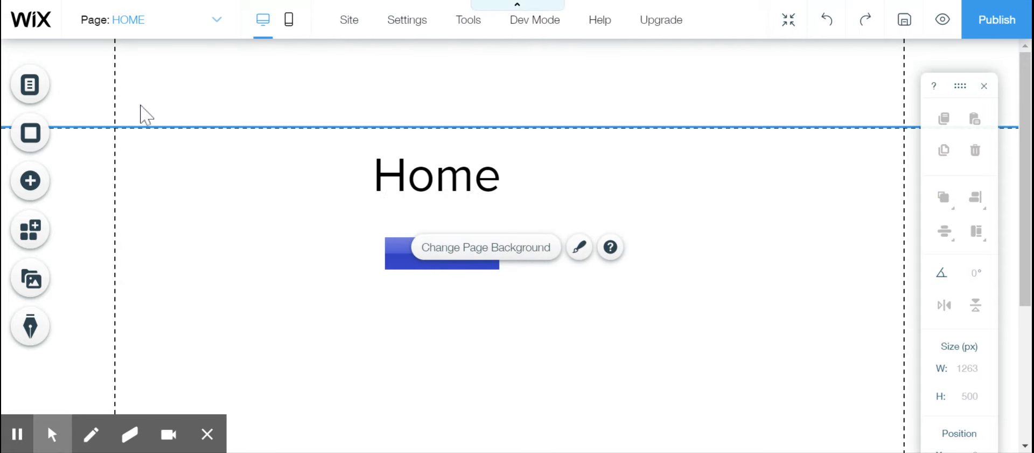
- Open the School page for editing and place a Heading 3 text just below the header
{"action": "left_click", "coordinate": [216, 25]}
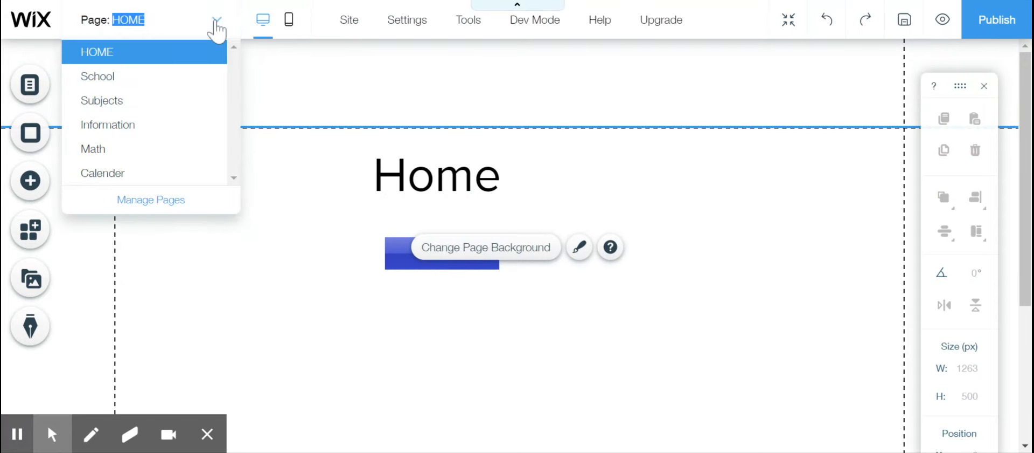
{"action": "left_click", "coordinate": [112, 75]}
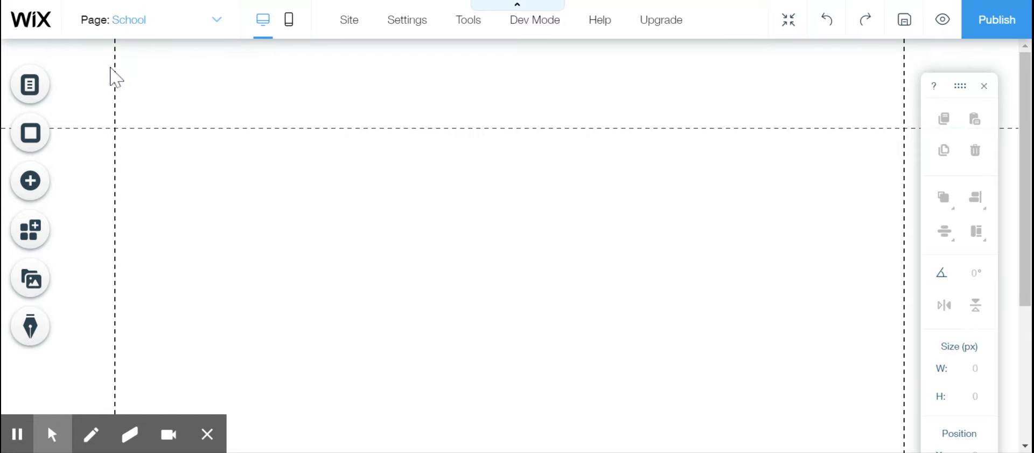
{"action": "left_click", "coordinate": [31, 182]}
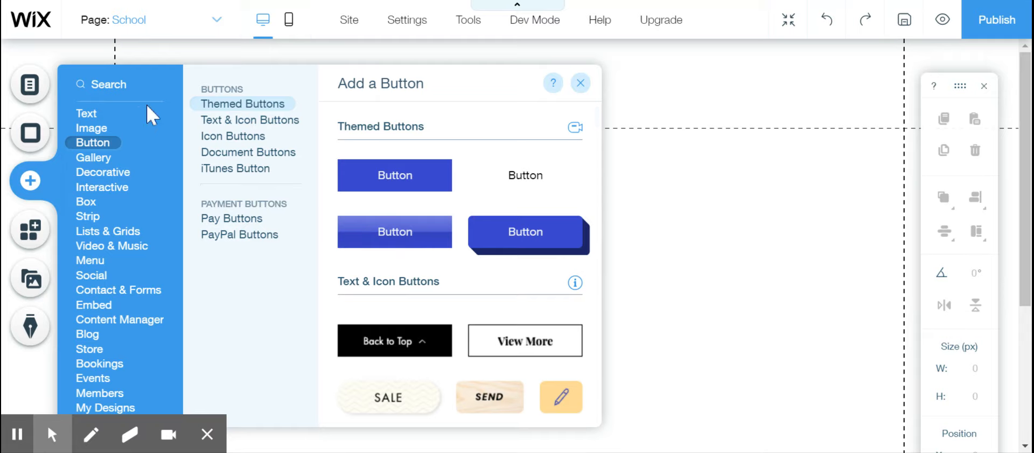
{"action": "left_click", "coordinate": [100, 113]}
{"action": "left_click", "coordinate": [398, 265]}
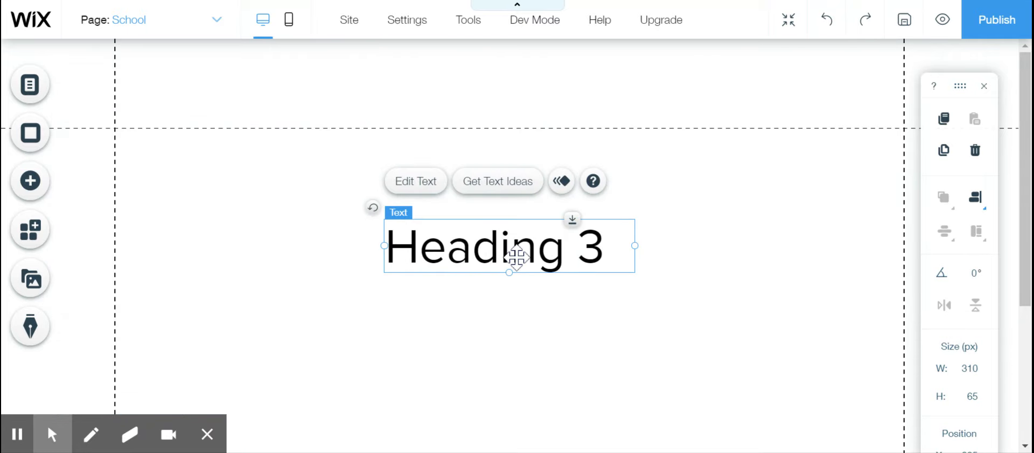
{"action": "left_click_drag", "start_coordinate": [516, 257], "coordinate": [520, 171]}
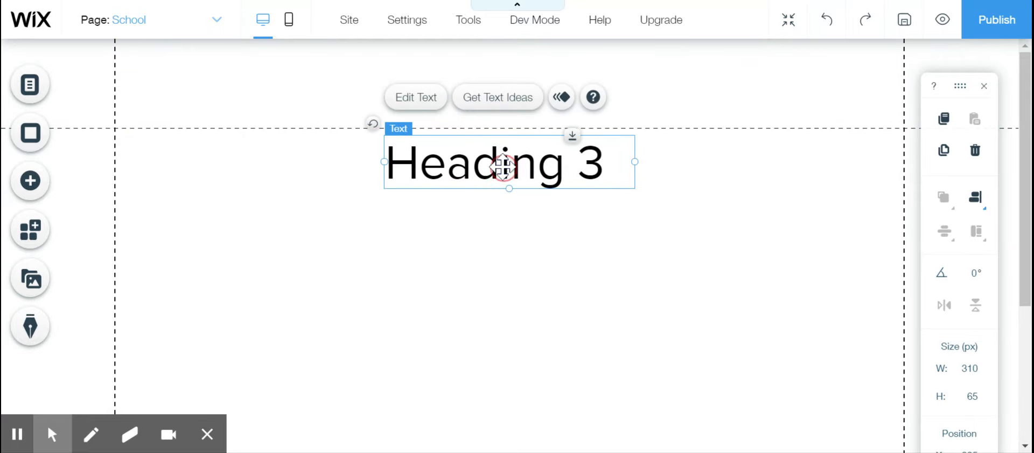
- Replace the Heading 3 text on the School page with School
{"action": "double_click", "coordinate": [503, 167]}
{"action": "type", "text": "School"}
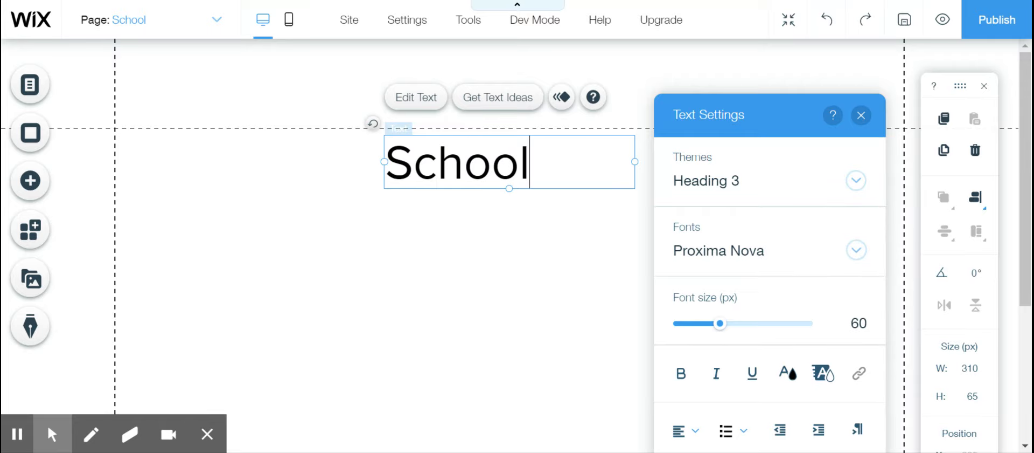
{"action": "left_click", "coordinate": [484, 218]}
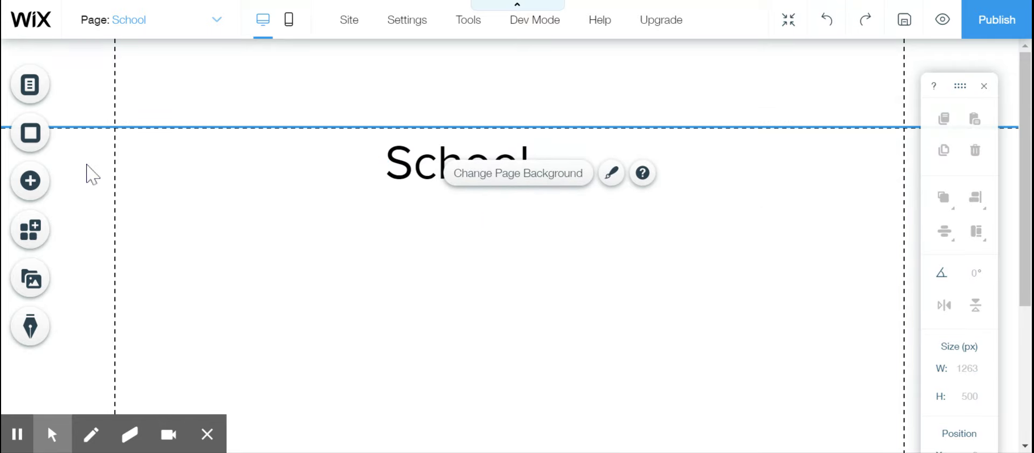
- Add the gradient blue themed button to the School page and place it below the School heading, slightly to its left
{"action": "left_click", "coordinate": [39, 195]}
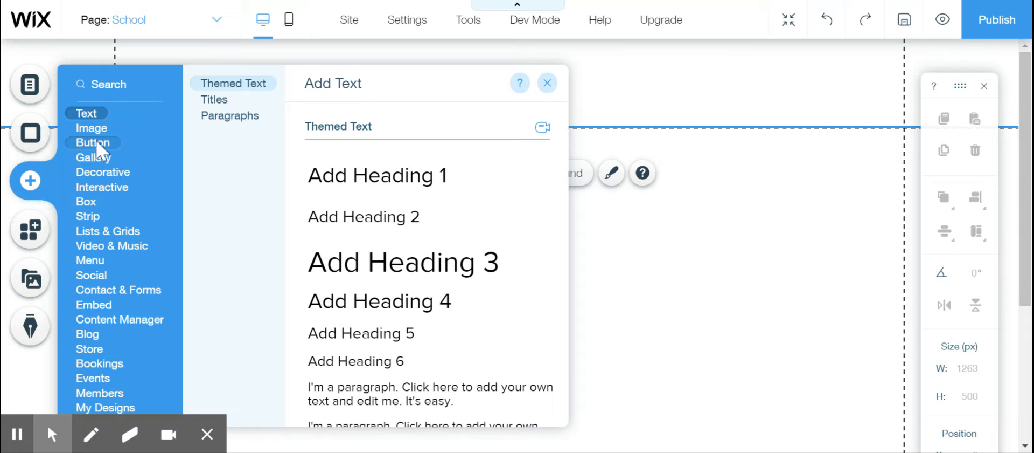
{"action": "left_click", "coordinate": [94, 144]}
{"action": "left_click", "coordinate": [398, 237]}
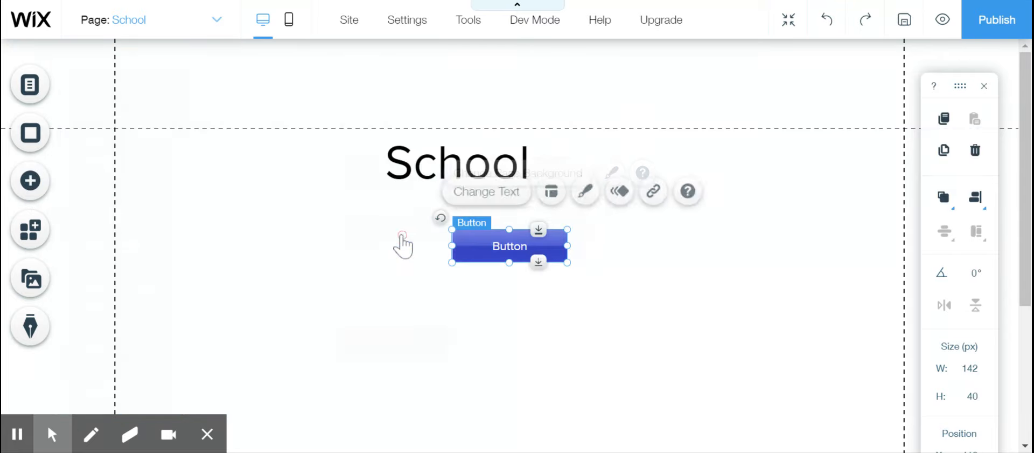
{"action": "left_click_drag", "start_coordinate": [500, 253], "coordinate": [394, 250]}
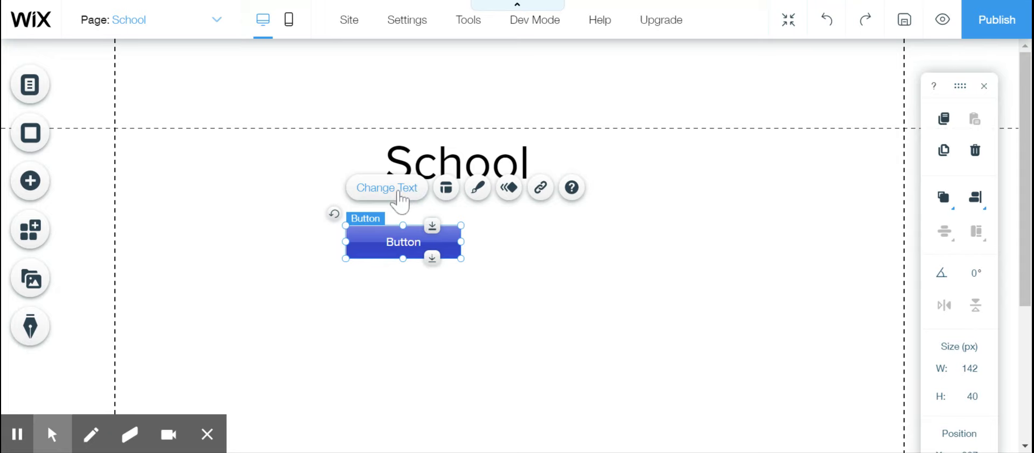
- Change the new button's text to Subject and link it to the Subjects page, opening in the current window
{"action": "left_click", "coordinate": [399, 190]}
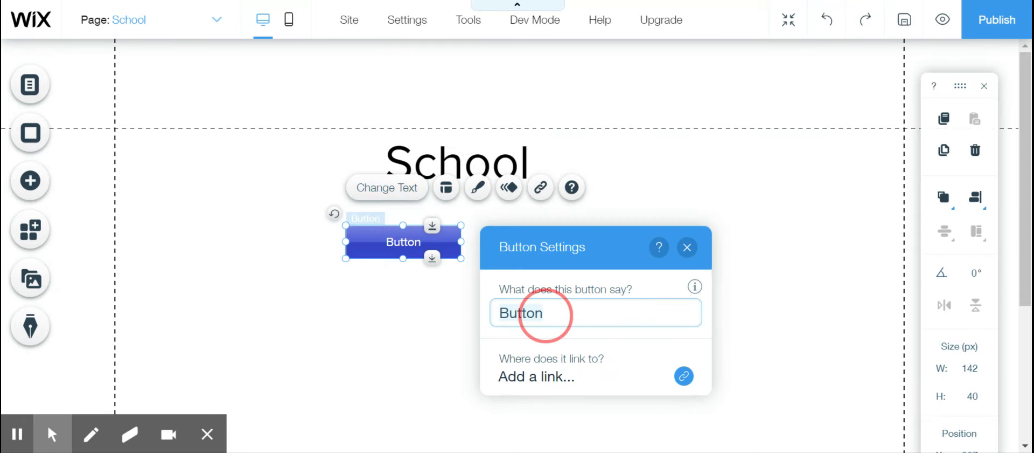
{"action": "type", "text": "Subje"}
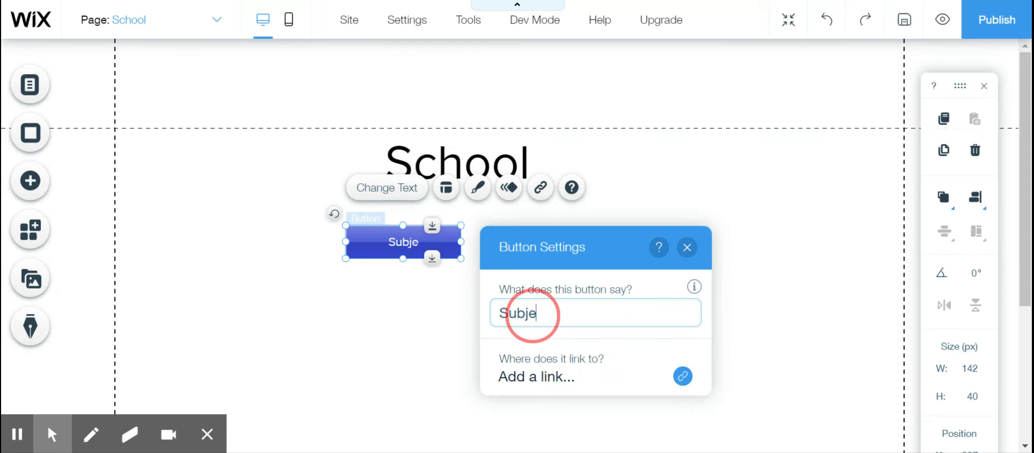
{"action": "type", "text": "ct"}
{"action": "left_click", "coordinate": [683, 375]}
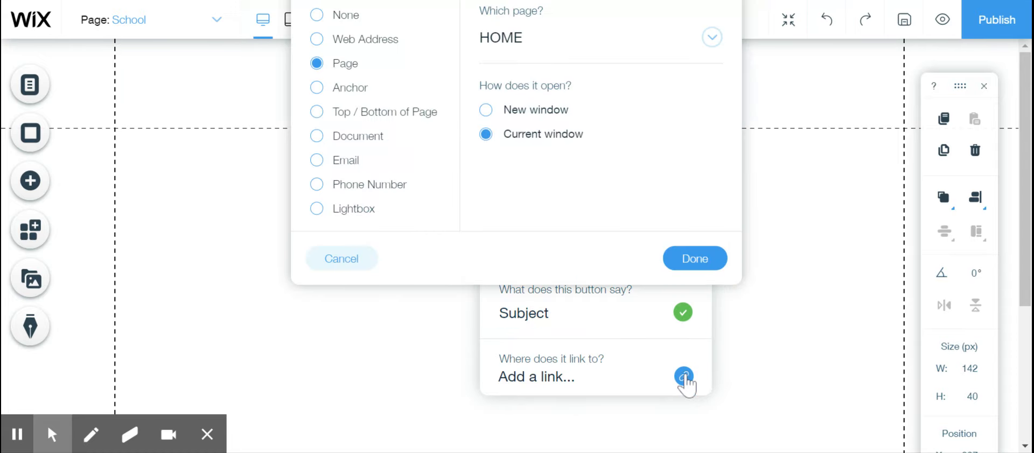
{"action": "left_click", "coordinate": [595, 50]}
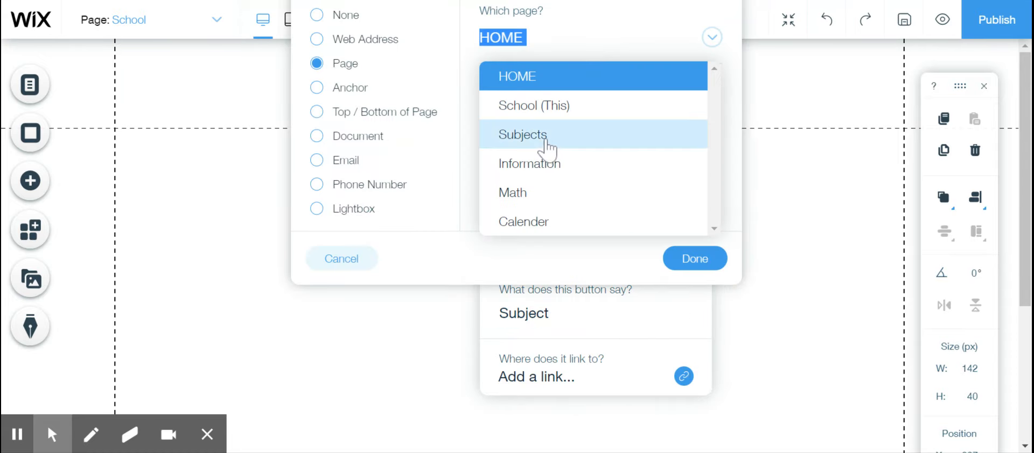
{"action": "left_click", "coordinate": [547, 141]}
{"action": "left_click", "coordinate": [694, 259]}
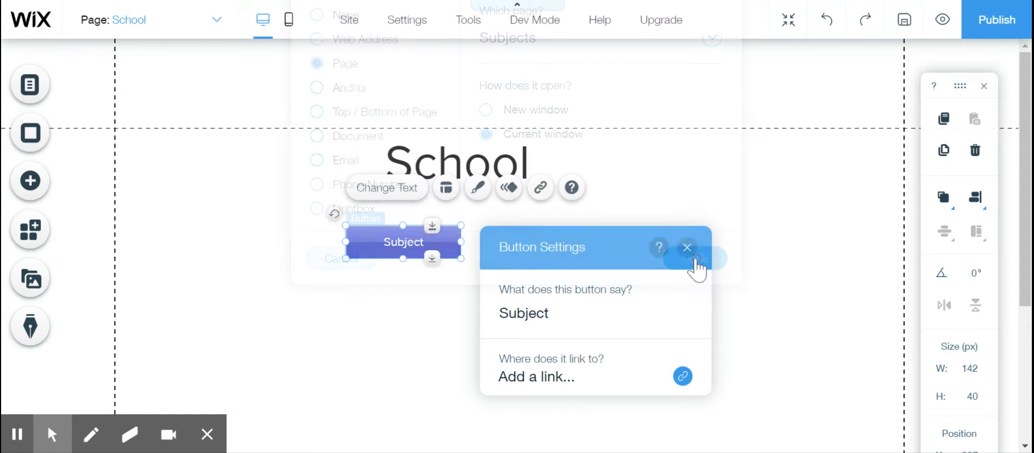
{"action": "left_click", "coordinate": [451, 342]}
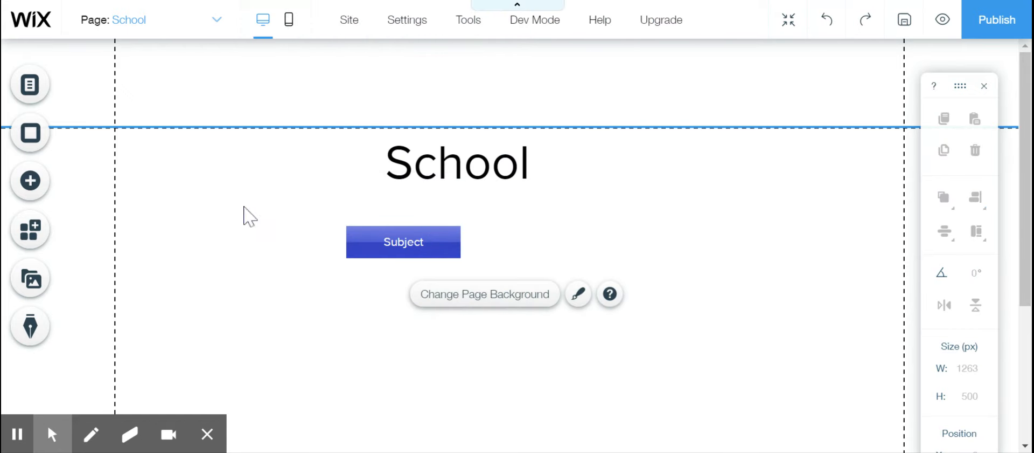
- Add a second gradient blue themed button and place it to the right of the Subject button, level with it
{"action": "left_click", "coordinate": [30, 183]}
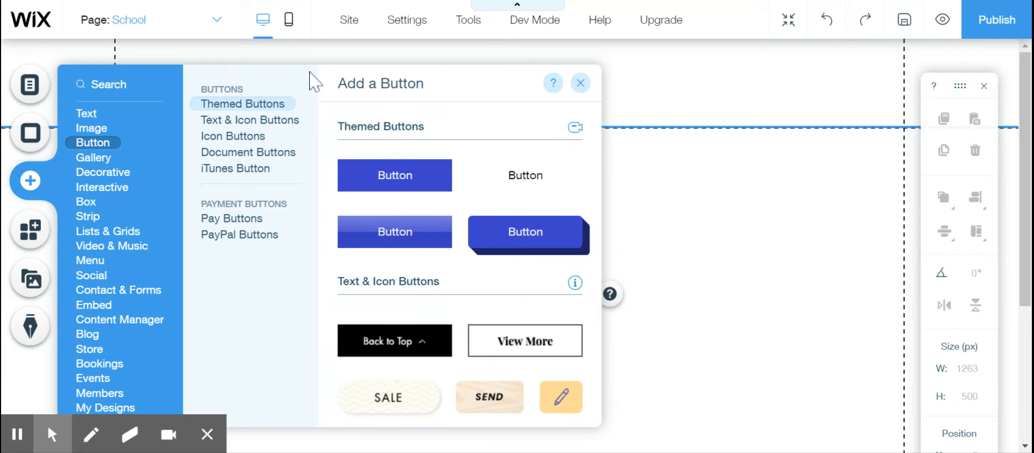
{"action": "left_click", "coordinate": [277, 127]}
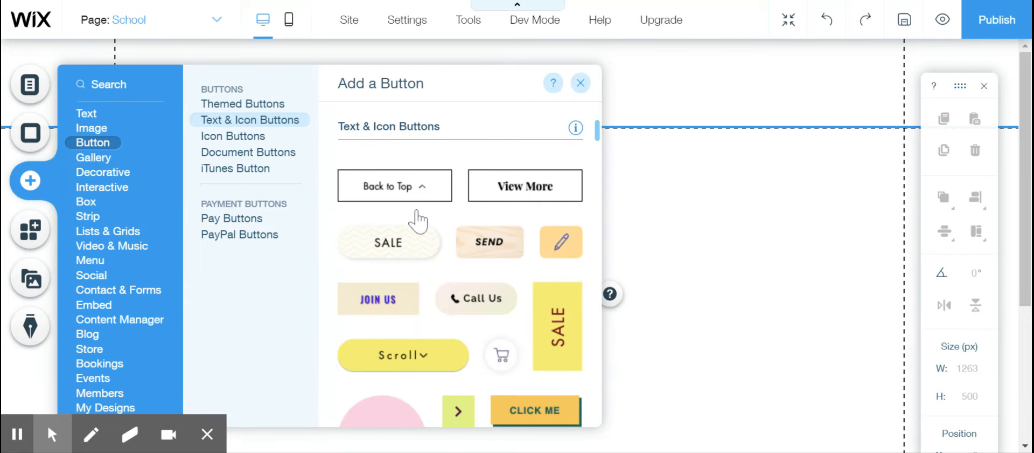
{"action": "scroll", "coordinate": [418, 223], "scroll_direction": "down", "scroll_amount": 2}
{"action": "scroll", "coordinate": [419, 221], "scroll_direction": "up", "scroll_amount": 5}
{"action": "left_click_drag", "start_coordinate": [395, 231], "coordinate": [554, 243]}
- Change the second button's text to Information and link it to the Information page, opening in the current window
{"action": "left_click", "coordinate": [555, 191]}
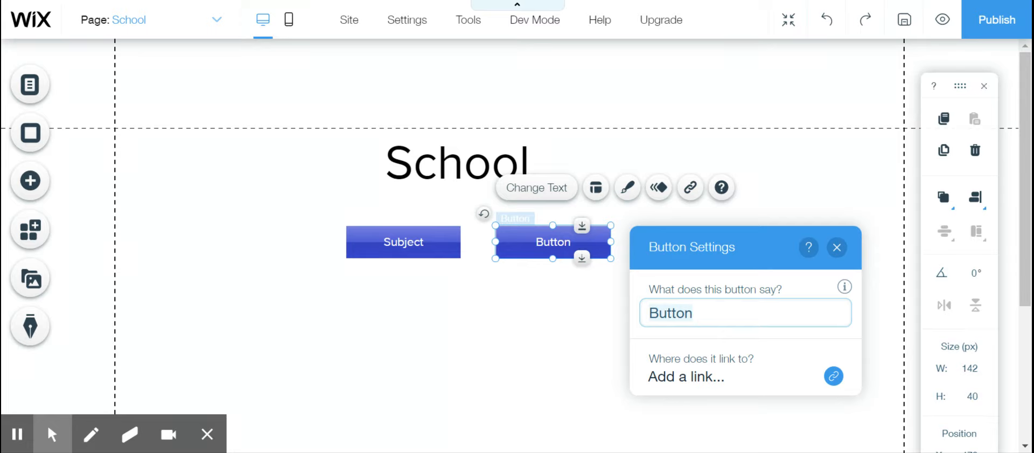
{"action": "key", "text": "BackSpace"}
{"action": "type", "text": "Information"}
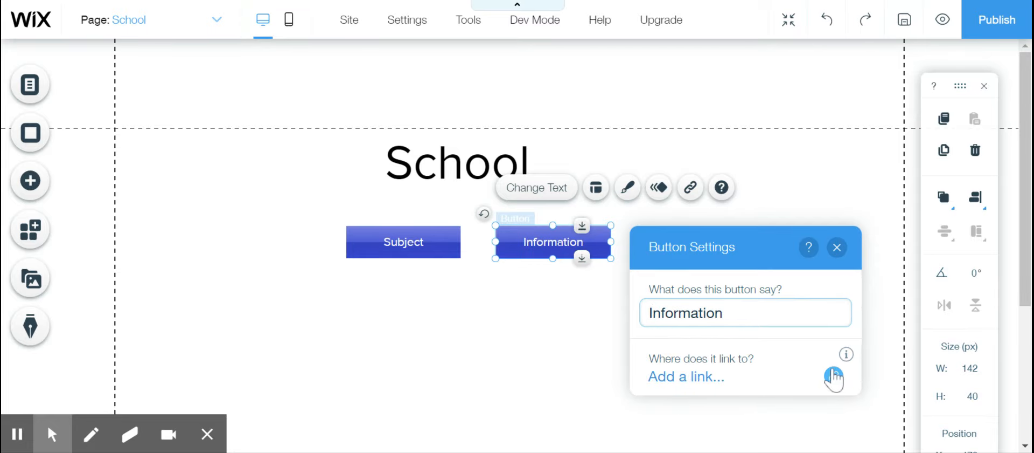
{"action": "left_click", "coordinate": [834, 376]}
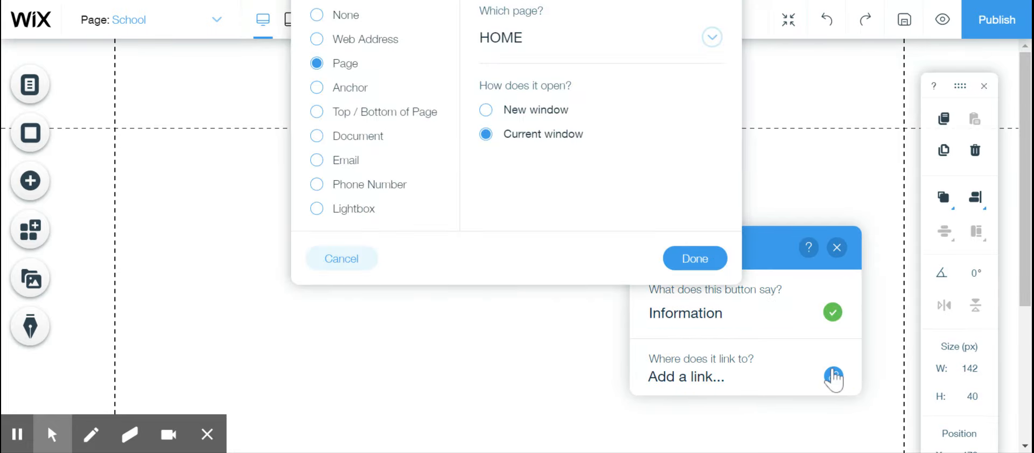
{"action": "left_click", "coordinate": [710, 39]}
{"action": "left_click", "coordinate": [526, 163]}
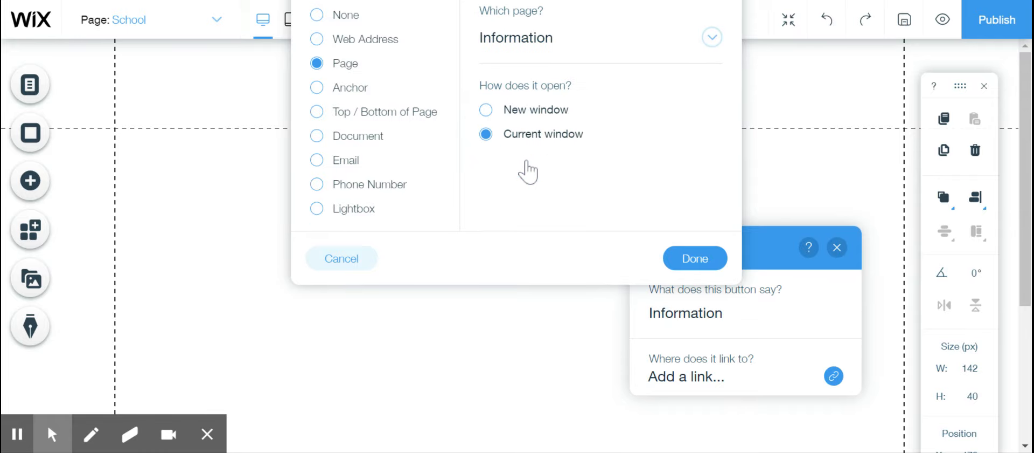
{"action": "left_click", "coordinate": [699, 256]}
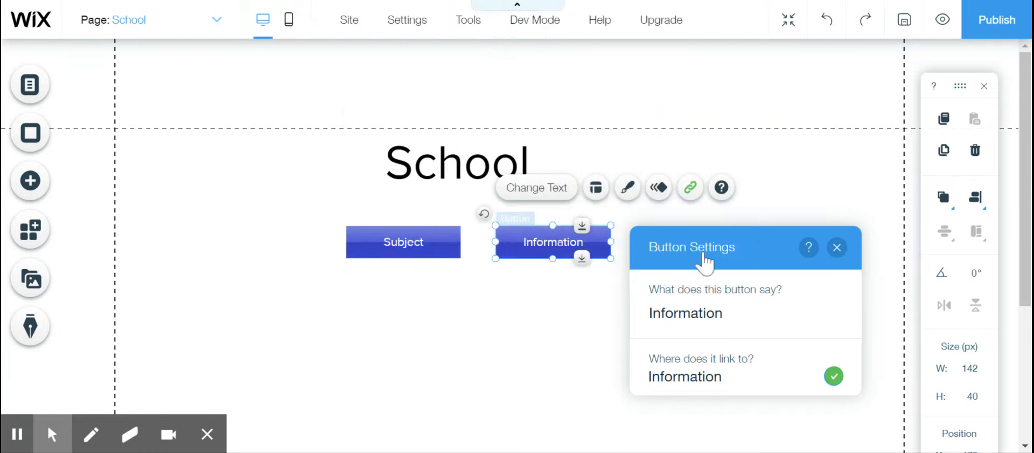
{"action": "left_click", "coordinate": [541, 338]}
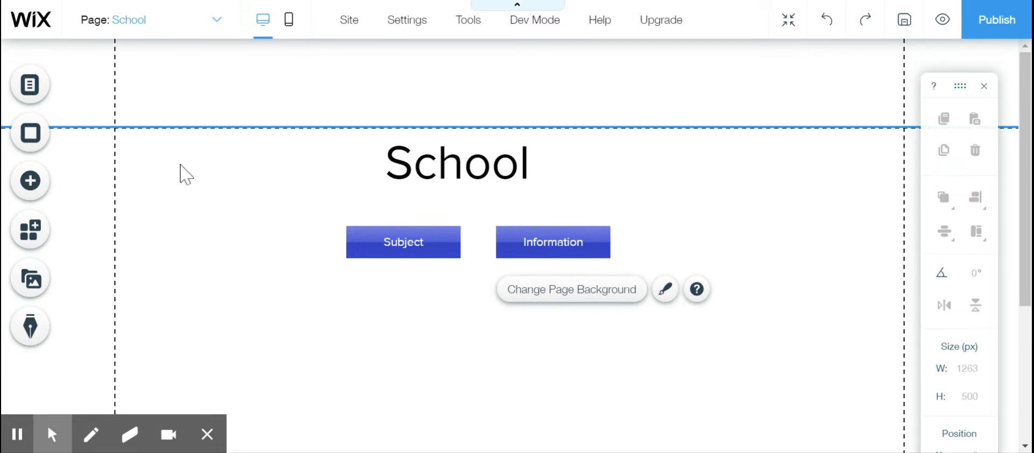
- Open the Subjects page for editing and place a Heading 3 text just below the header
{"action": "left_click", "coordinate": [221, 20]}
{"action": "left_click", "coordinate": [153, 103]}
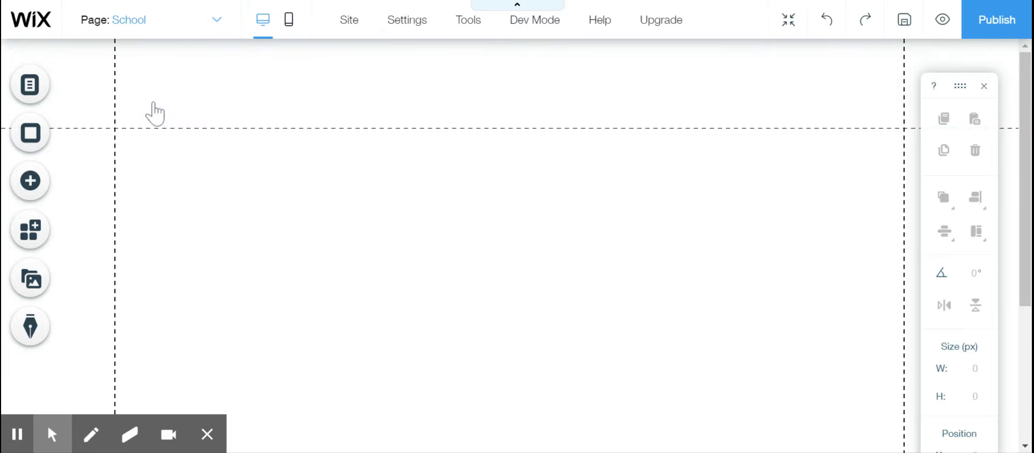
{"action": "left_click", "coordinate": [33, 183]}
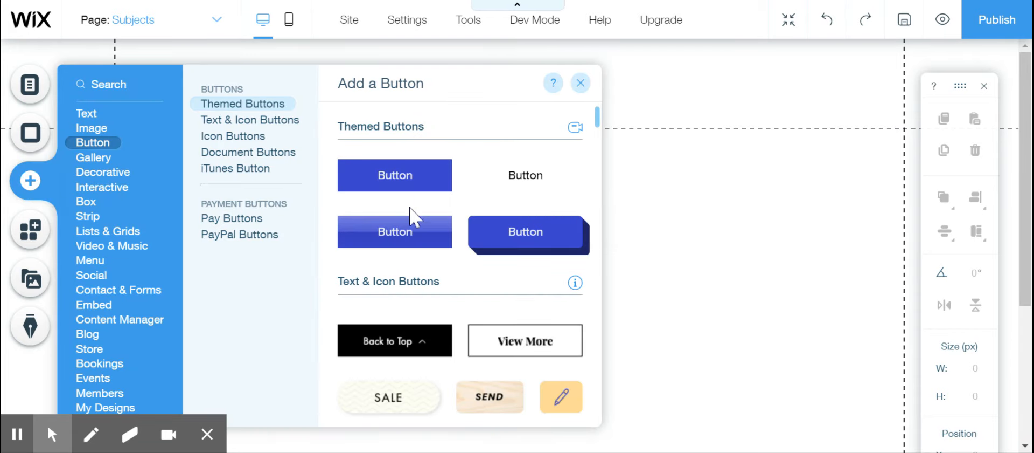
{"action": "left_click", "coordinate": [89, 114]}
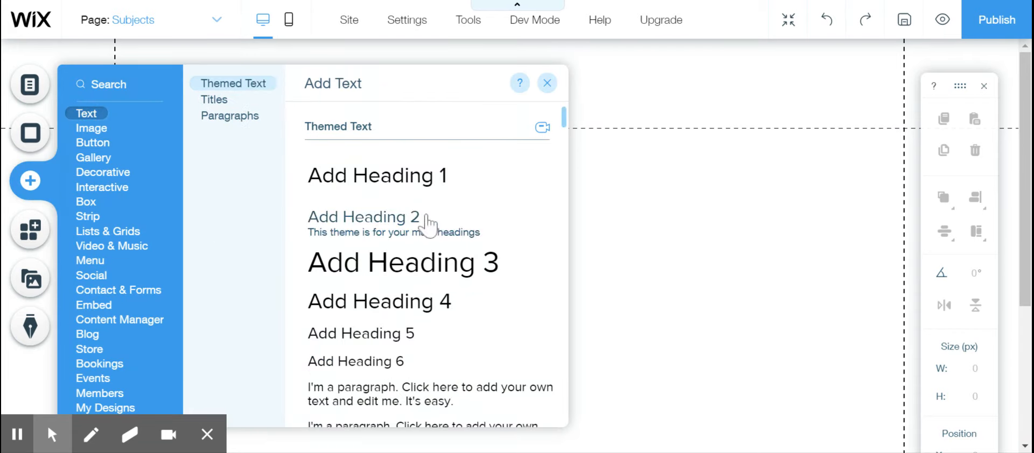
{"action": "left_click", "coordinate": [416, 272]}
{"action": "left_click_drag", "start_coordinate": [469, 247], "coordinate": [473, 172]}
- Replace the Heading 3 text on the Subjects page with Subjects
{"action": "double_click", "coordinate": [476, 176]}
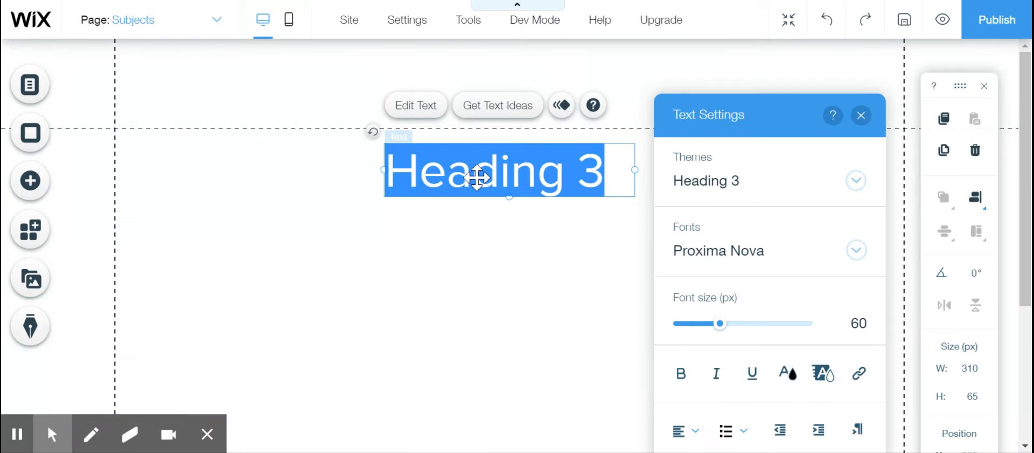
{"action": "type", "text": "Subjects"}
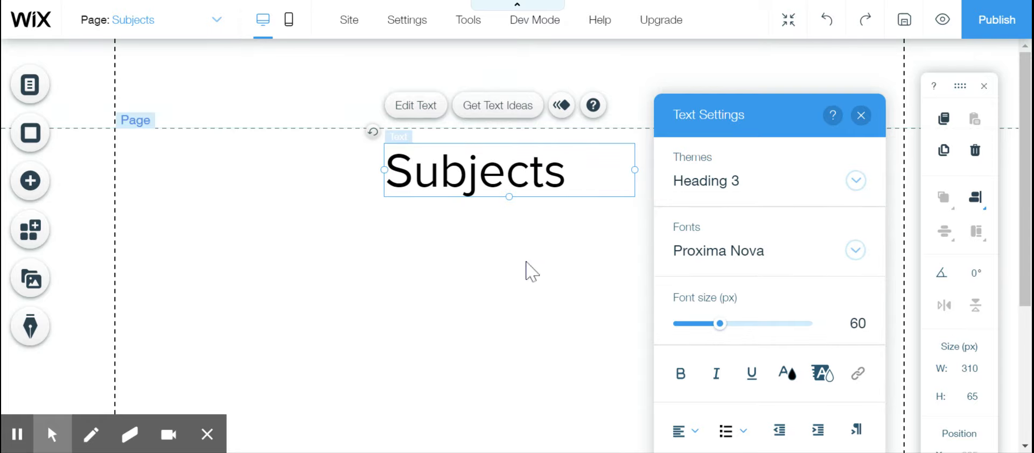
{"action": "left_click", "coordinate": [536, 295]}
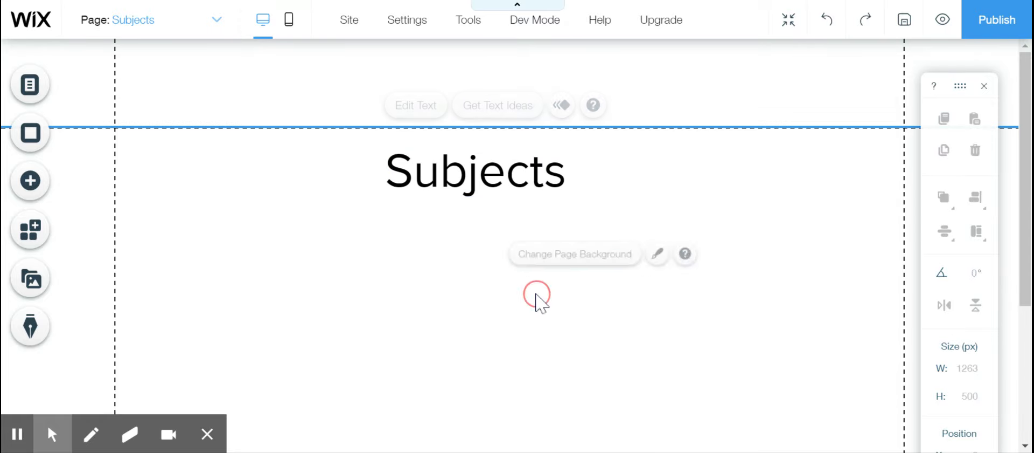
- Add the gradient blue themed button to the Subjects page, below the heading and aligned with its left edge
{"action": "left_click", "coordinate": [32, 183]}
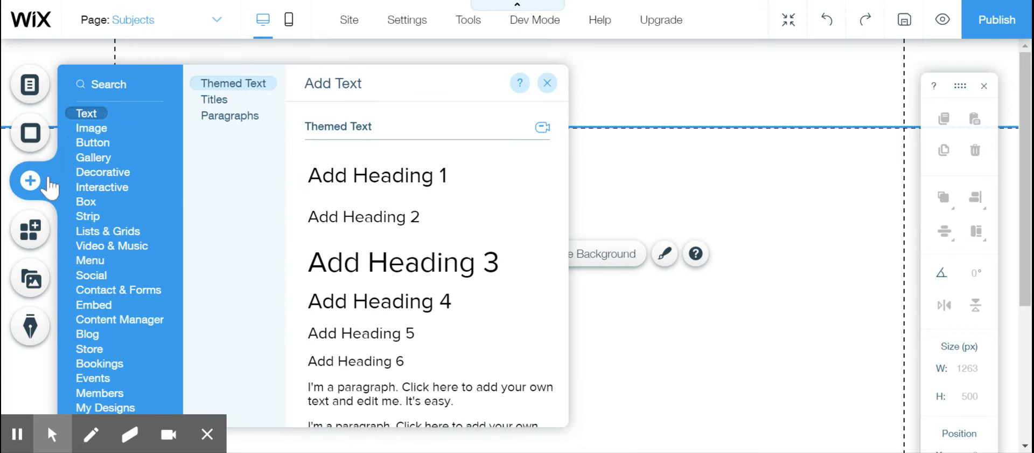
{"action": "mouse_move", "coordinate": [102, 144]}
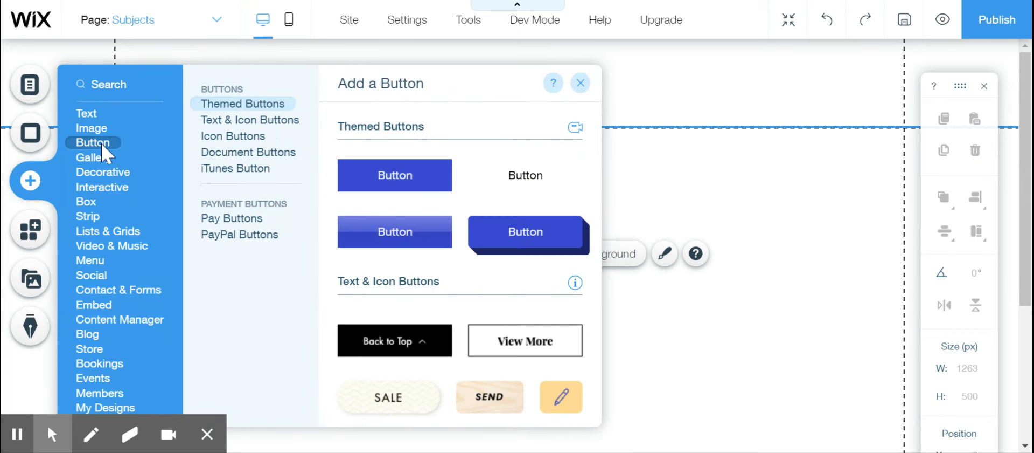
{"action": "left_click", "coordinate": [365, 236]}
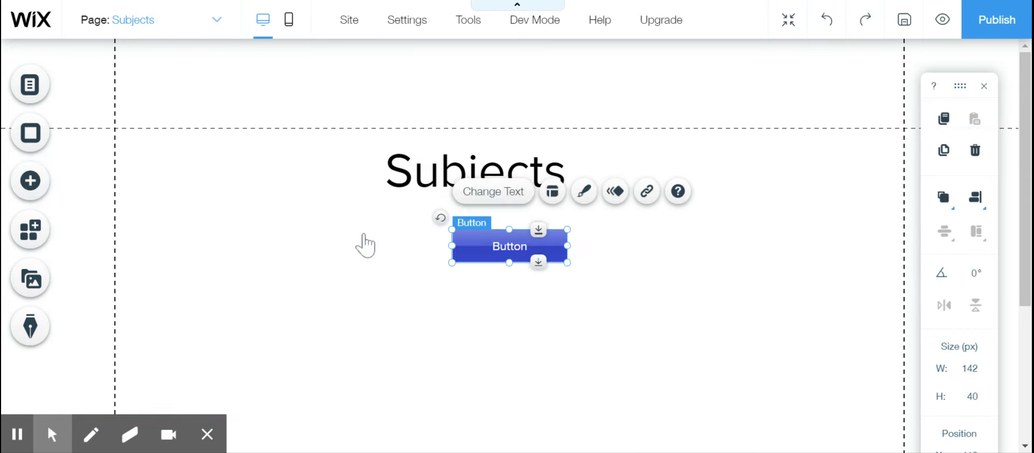
{"action": "left_click_drag", "start_coordinate": [511, 256], "coordinate": [442, 257]}
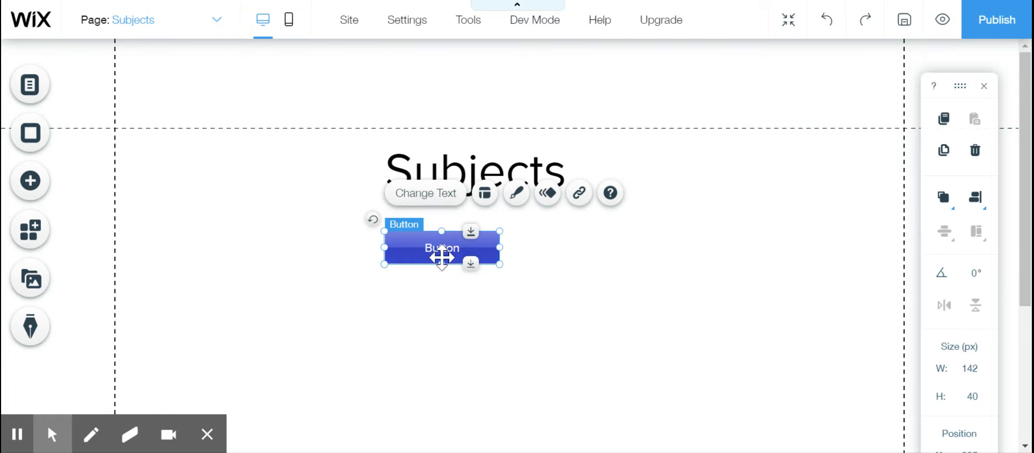
- Change the text of the button below the Subjects heading to Math and link it to the Math page, opening in the current window
{"action": "left_click", "coordinate": [425, 193]}
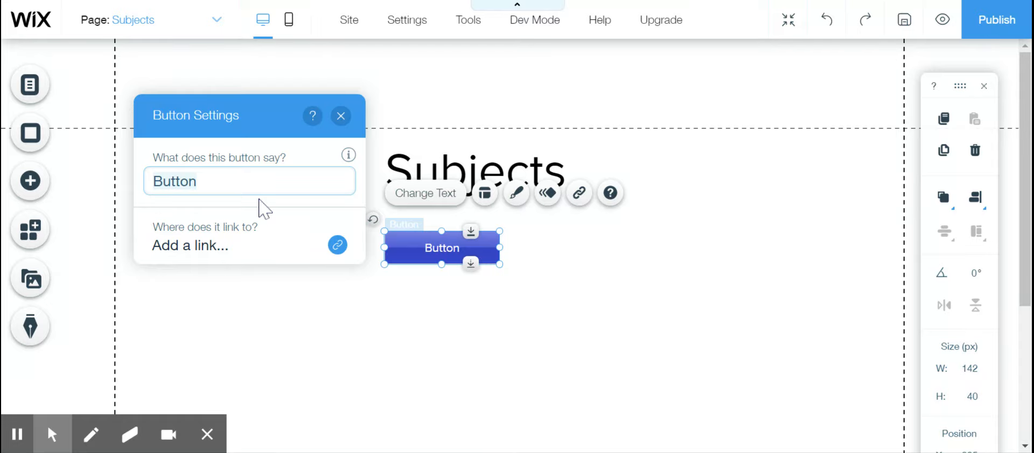
{"action": "type", "text": "Math"}
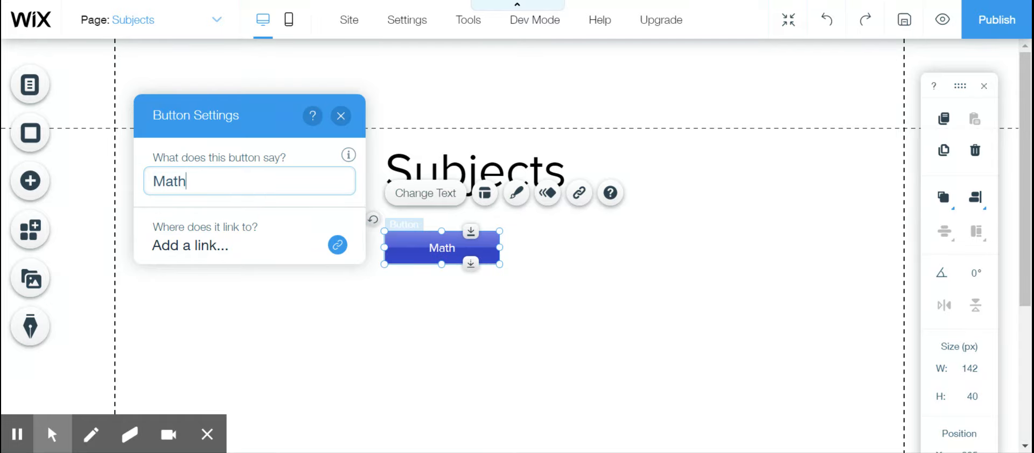
{"action": "left_click", "coordinate": [337, 245]}
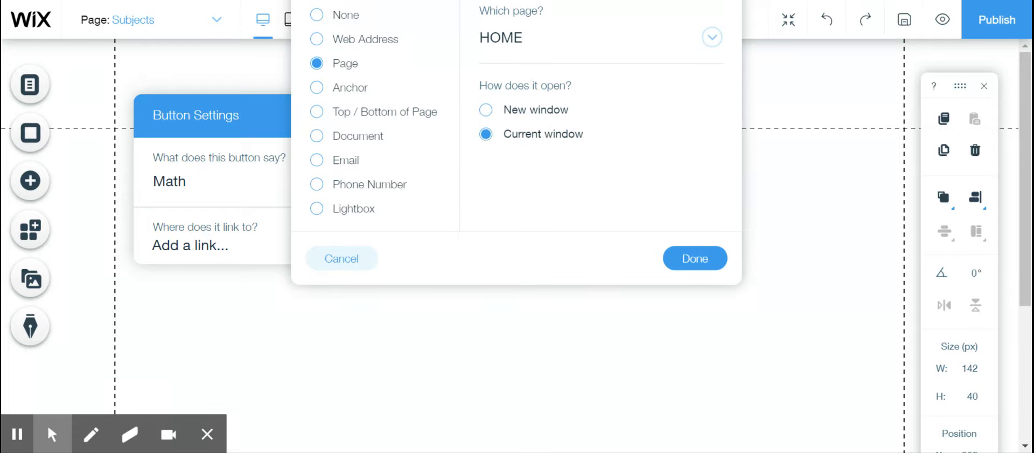
{"action": "left_click", "coordinate": [711, 38]}
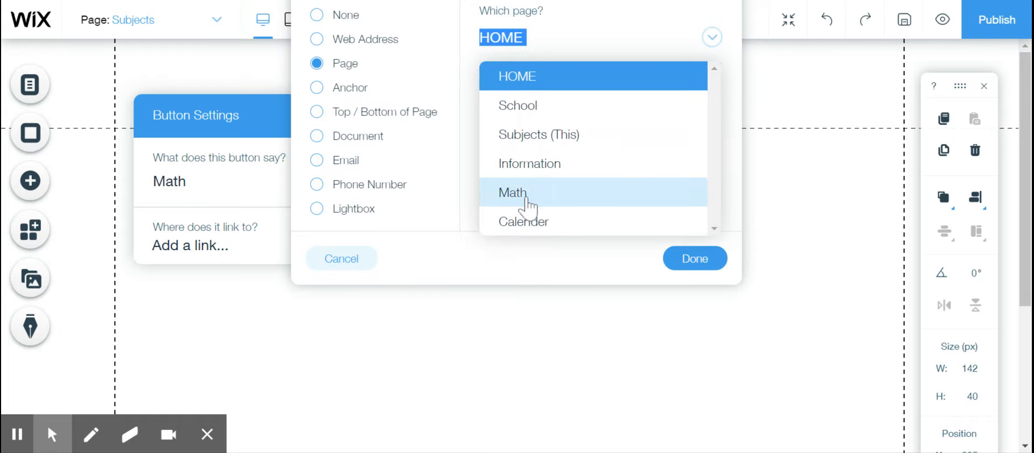
{"action": "left_click", "coordinate": [528, 200]}
{"action": "left_click", "coordinate": [698, 254]}
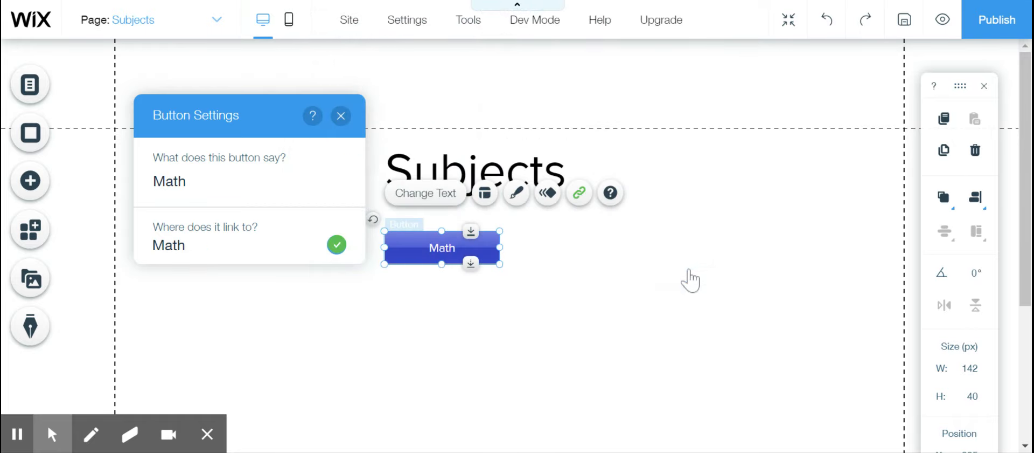
{"action": "left_click", "coordinate": [516, 322]}
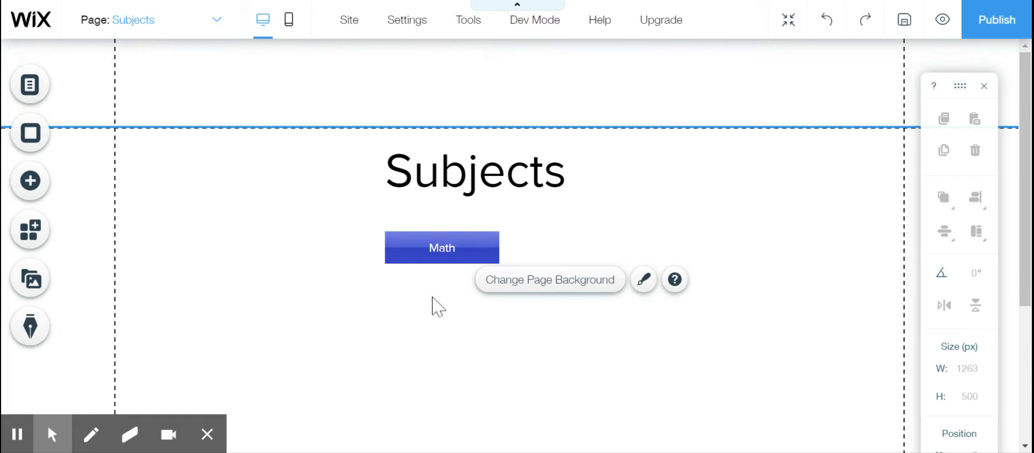
- Open the Math page for editing and place a Heading 3 text just below the header
{"action": "left_click", "coordinate": [217, 27]}
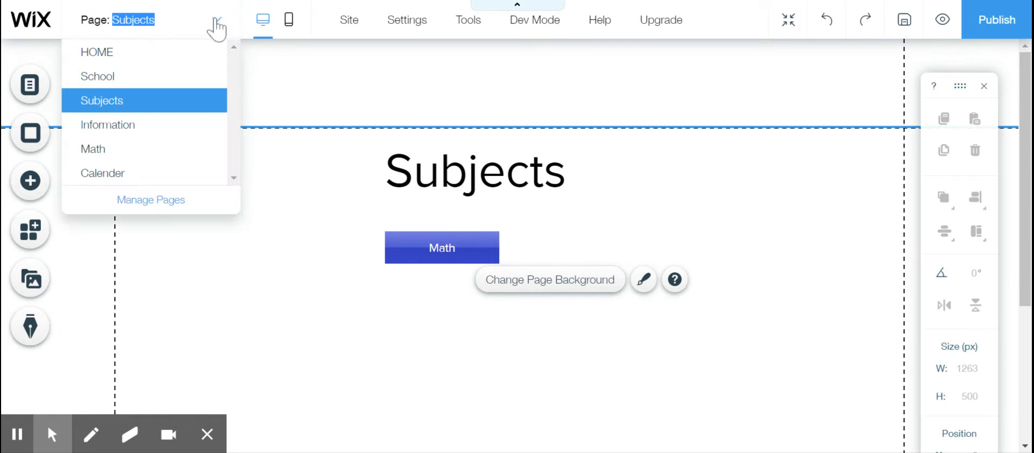
{"action": "left_click", "coordinate": [103, 152]}
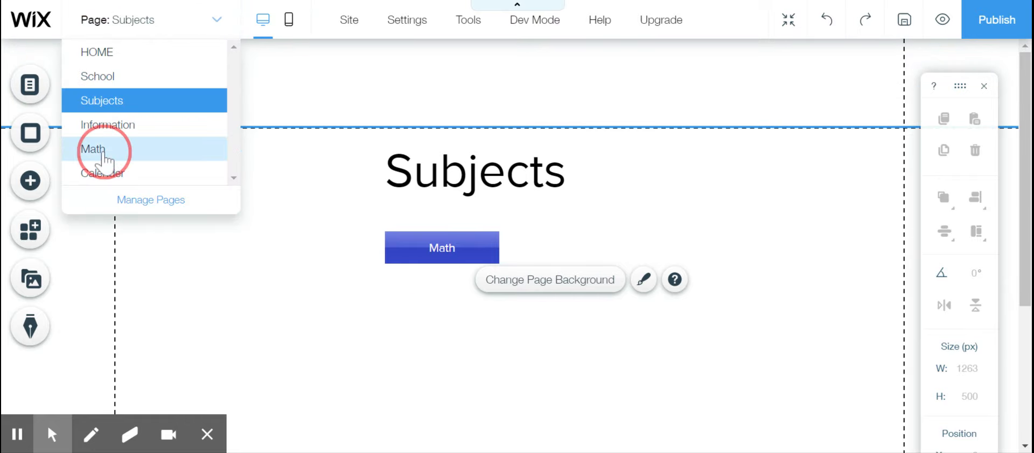
{"action": "left_click", "coordinate": [30, 180]}
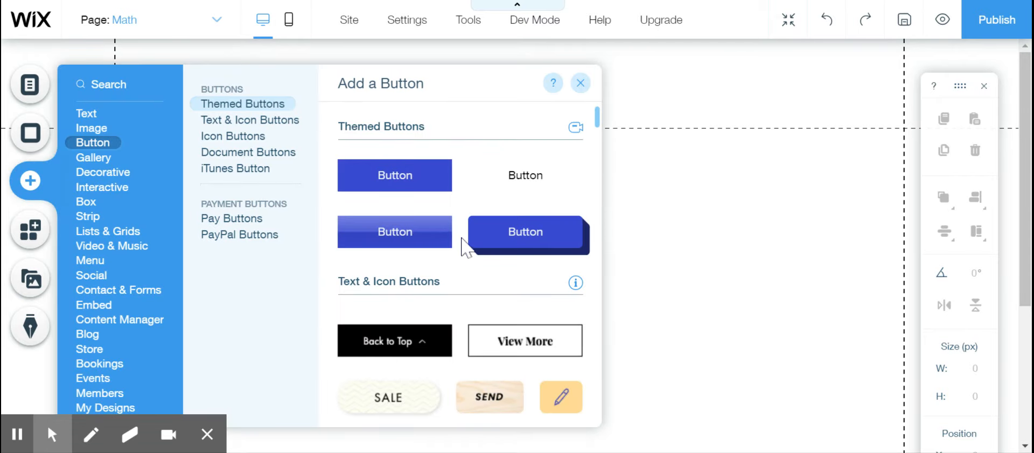
{"action": "left_click", "coordinate": [86, 112]}
{"action": "left_click", "coordinate": [349, 279]}
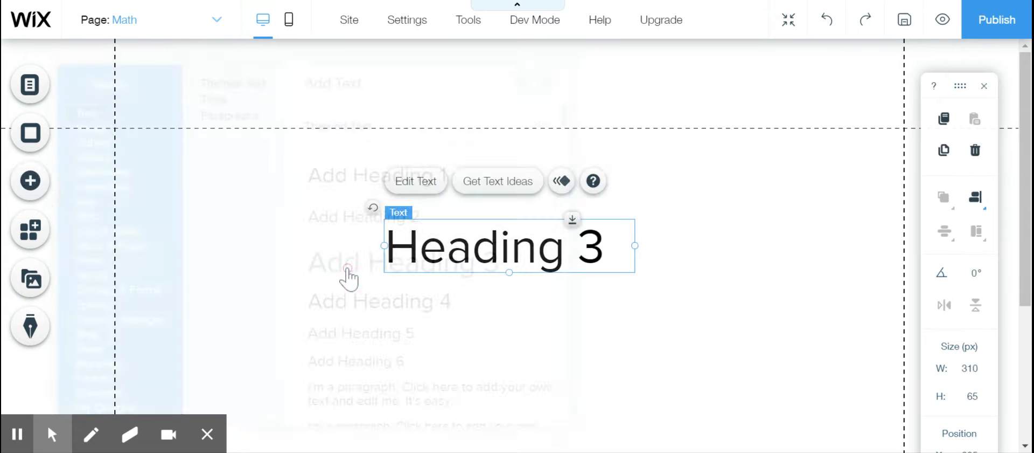
{"action": "left_click_drag", "start_coordinate": [485, 243], "coordinate": [483, 180]}
- Replace the Heading 3 text on the Math page with Math
{"action": "double_click", "coordinate": [509, 189]}
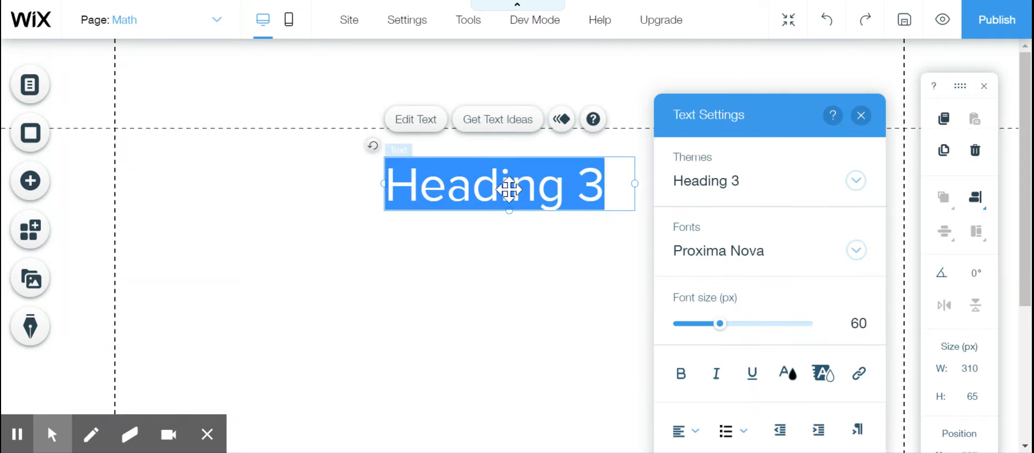
{"action": "type", "text": "Math"}
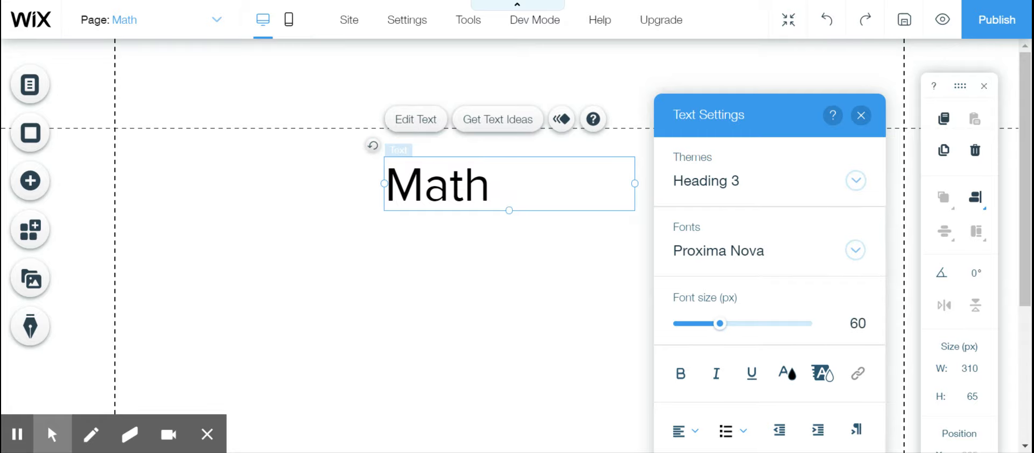
{"action": "left_click", "coordinate": [528, 253]}
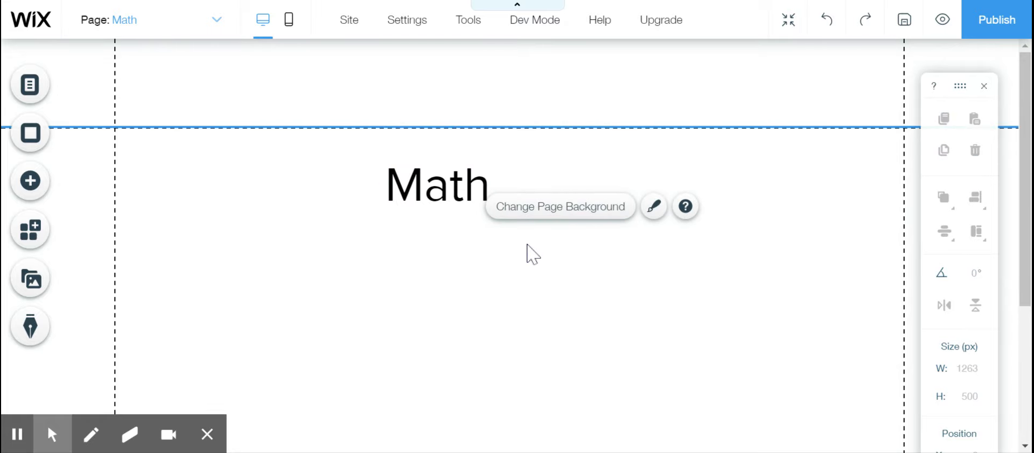
{"action": "left_click", "coordinate": [217, 21]}
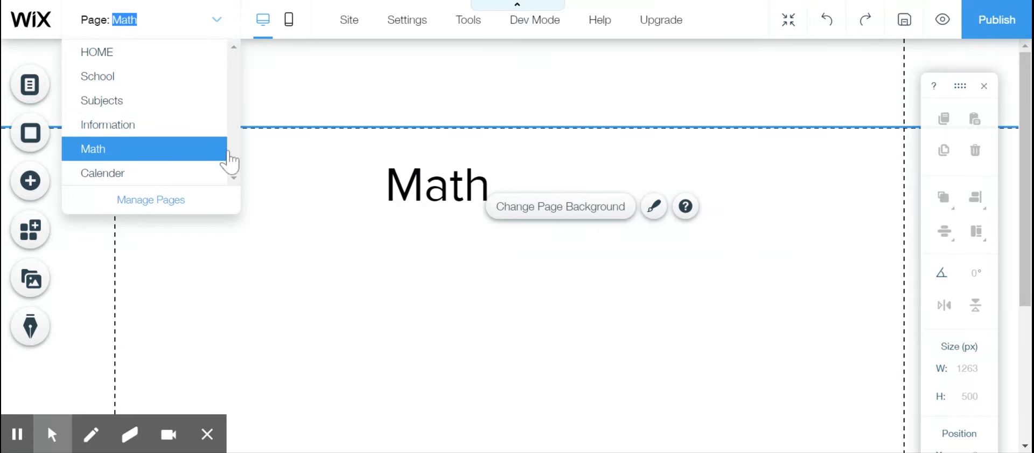
{"action": "left_click", "coordinate": [401, 260]}
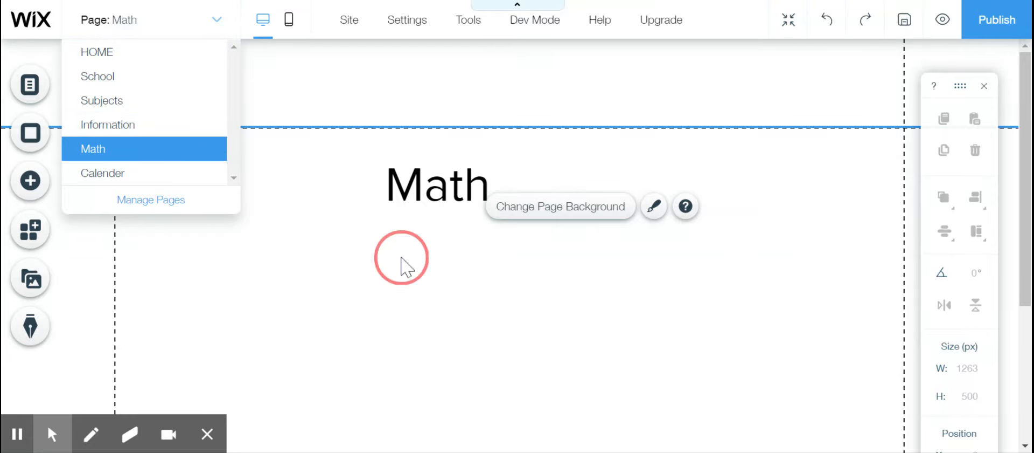
- Add the round purple home icon button to the Math page and place it to the left of the heading
{"action": "left_click", "coordinate": [33, 186]}
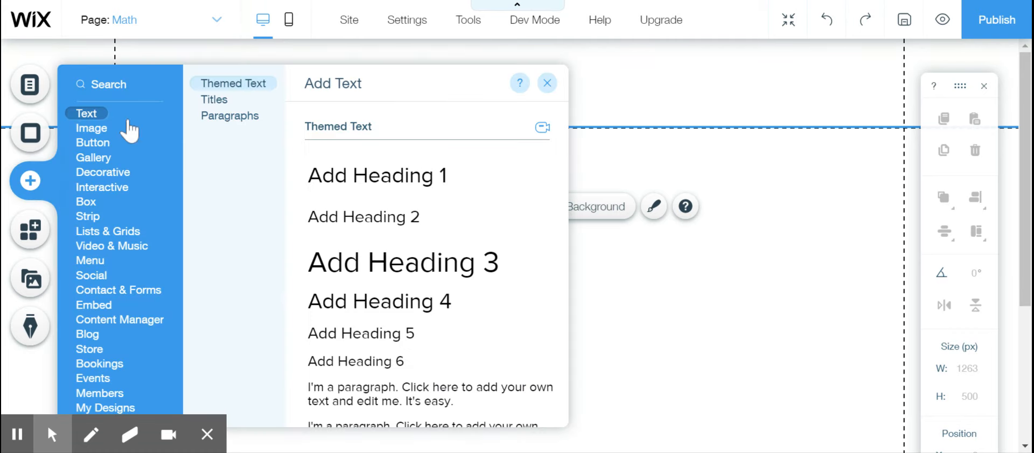
{"action": "left_click", "coordinate": [86, 157]}
{"action": "left_click", "coordinate": [96, 143]}
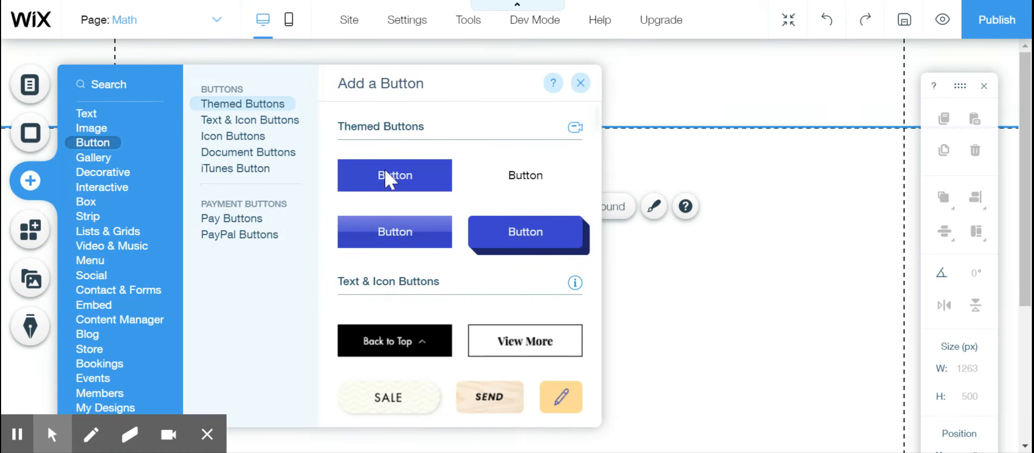
{"action": "scroll", "coordinate": [411, 351], "scroll_direction": "down", "scroll_amount": 10}
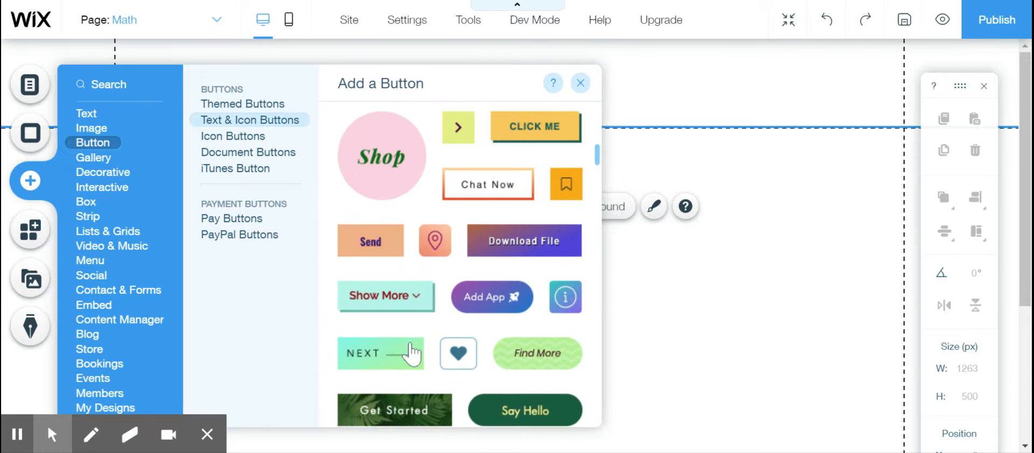
{"action": "scroll", "coordinate": [451, 418], "scroll_direction": "down", "scroll_amount": 5}
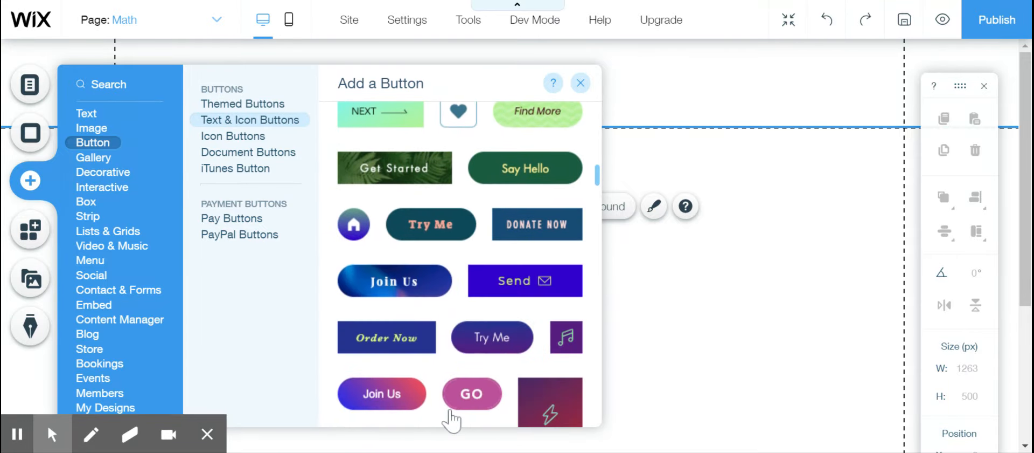
{"action": "scroll", "coordinate": [451, 419], "scroll_direction": "down", "scroll_amount": 10}
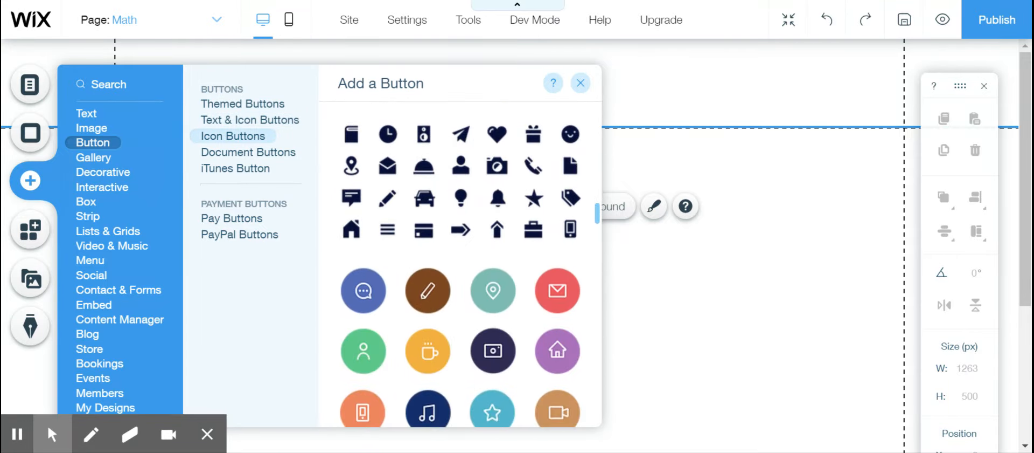
{"action": "scroll", "coordinate": [539, 280], "scroll_direction": "down", "scroll_amount": 3}
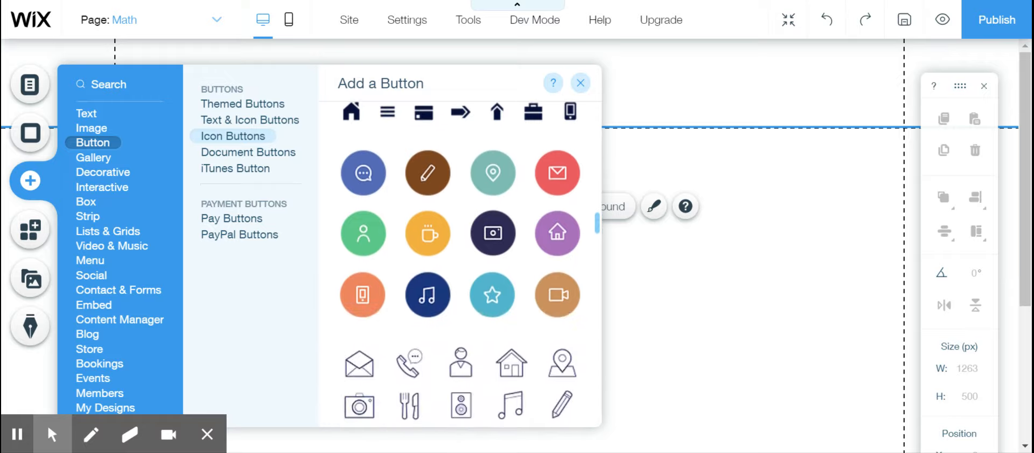
{"action": "left_click", "coordinate": [558, 231]}
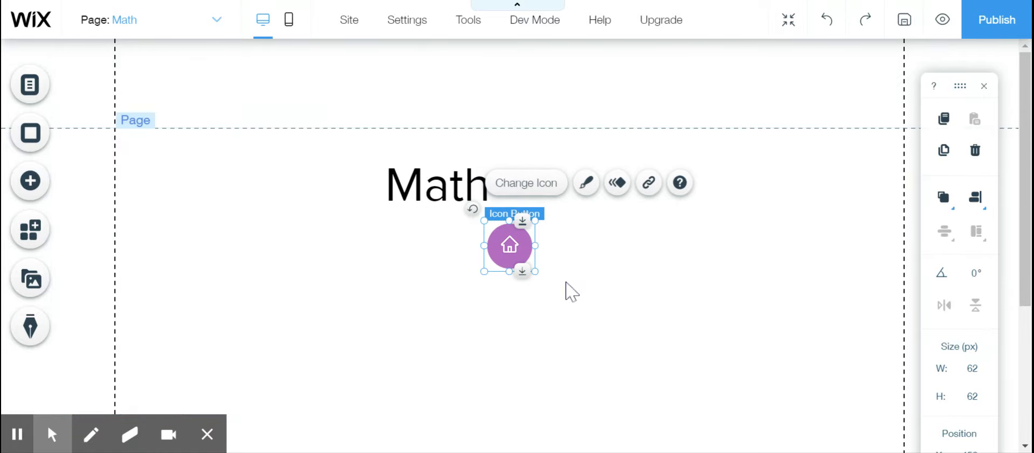
{"action": "left_click_drag", "start_coordinate": [511, 248], "coordinate": [269, 186]}
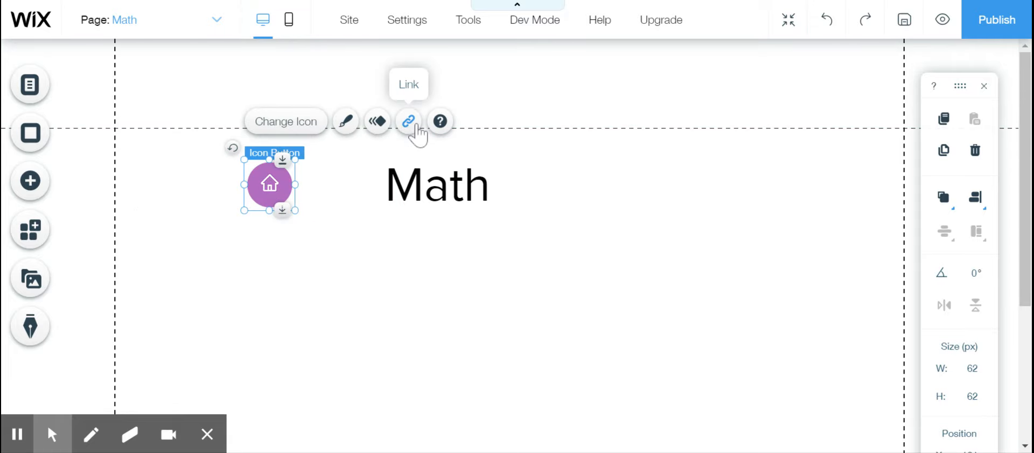
- Link the home icon button on the Math page to the Subjects page, opening in the current window
{"action": "left_click", "coordinate": [409, 122]}
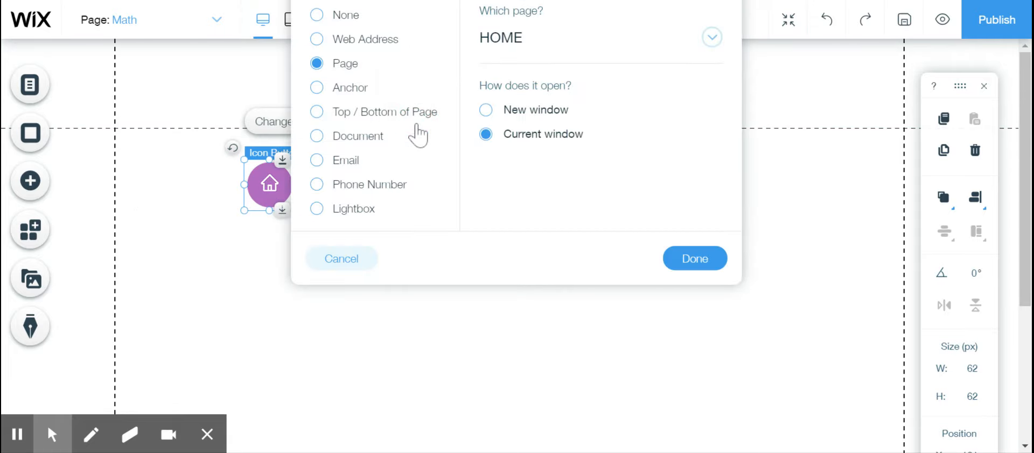
{"action": "left_click", "coordinate": [687, 47]}
{"action": "left_click", "coordinate": [541, 143]}
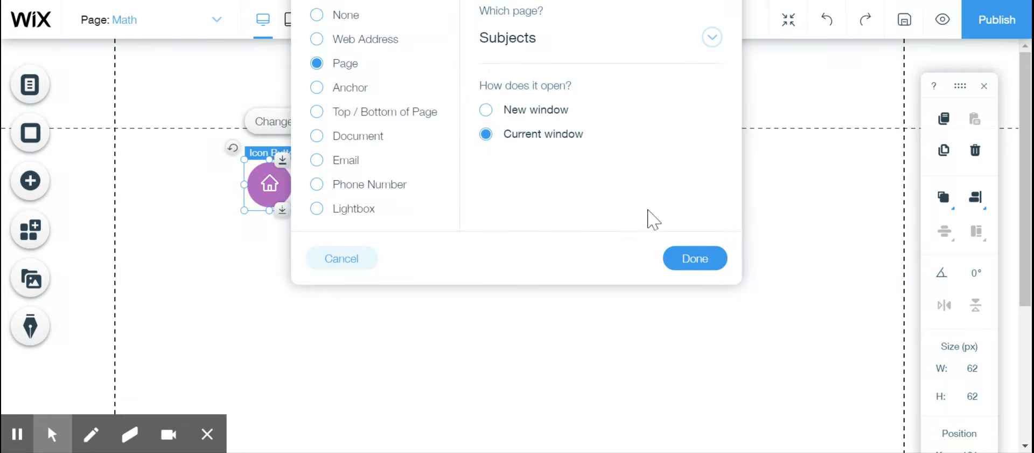
{"action": "left_click", "coordinate": [697, 256]}
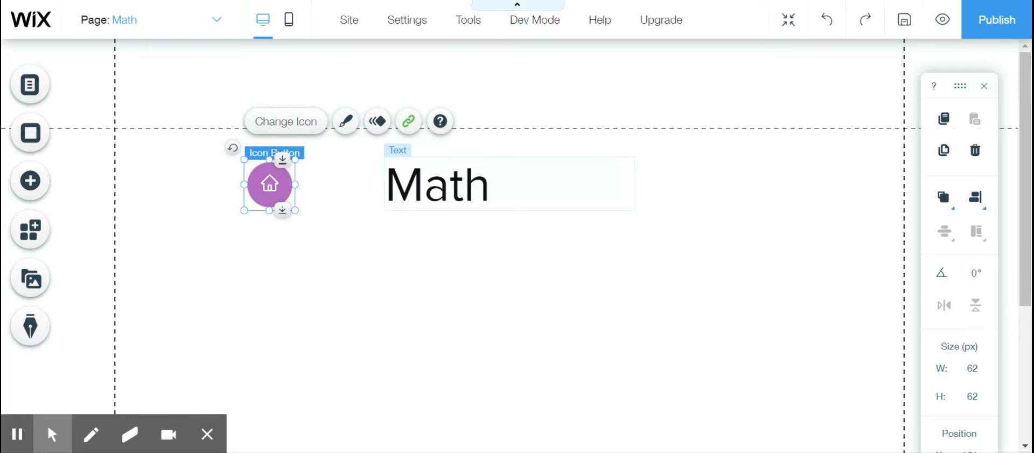
{"action": "left_click", "coordinate": [365, 296]}
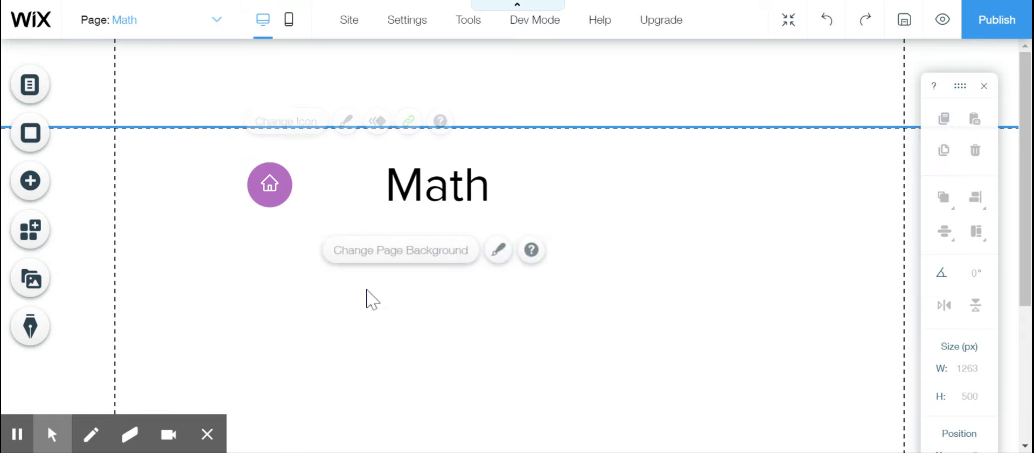
- Open the Subjects page for editing and place the round purple home icon button to the left of its heading
{"action": "left_click", "coordinate": [216, 20]}
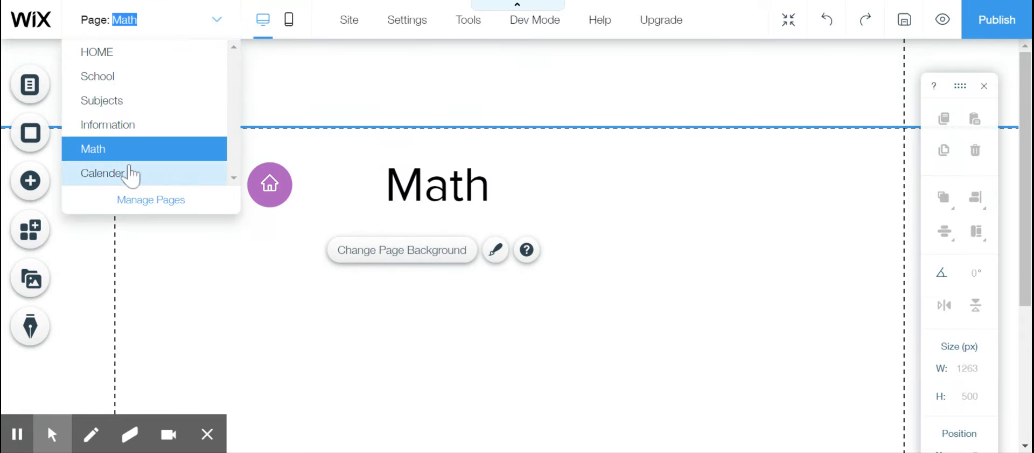
{"action": "left_click", "coordinate": [112, 102]}
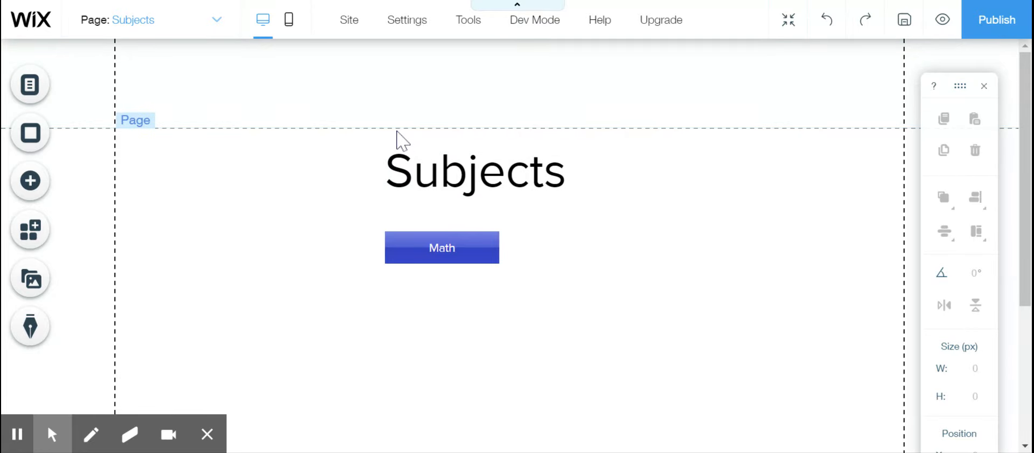
{"action": "left_click", "coordinate": [39, 172]}
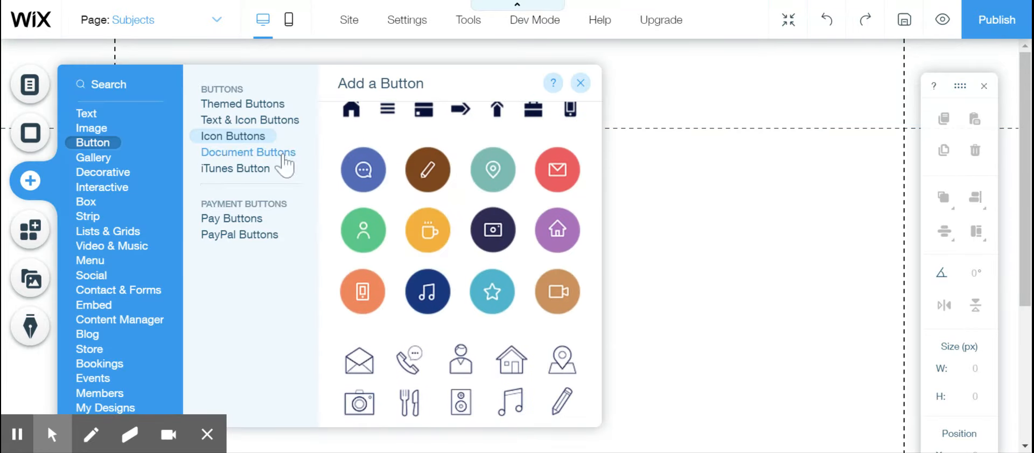
{"action": "left_click", "coordinate": [562, 219]}
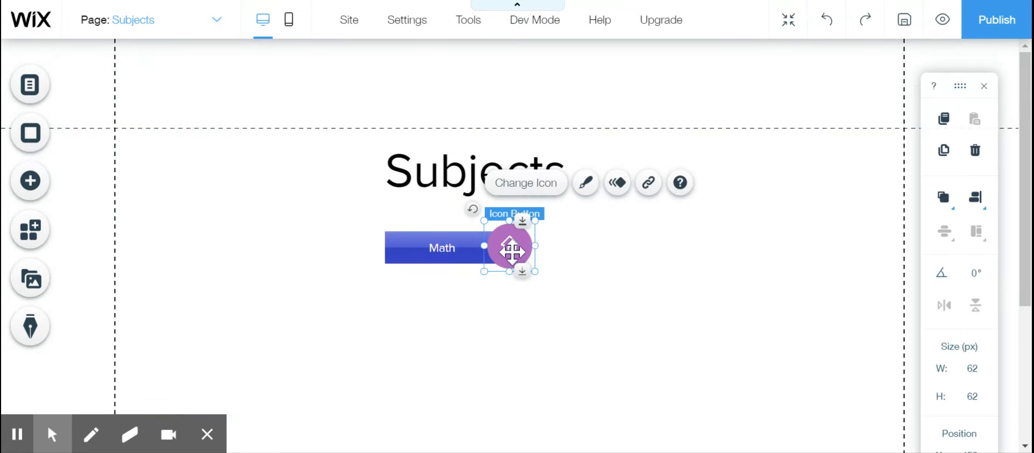
{"action": "left_click_drag", "start_coordinate": [512, 247], "coordinate": [261, 178]}
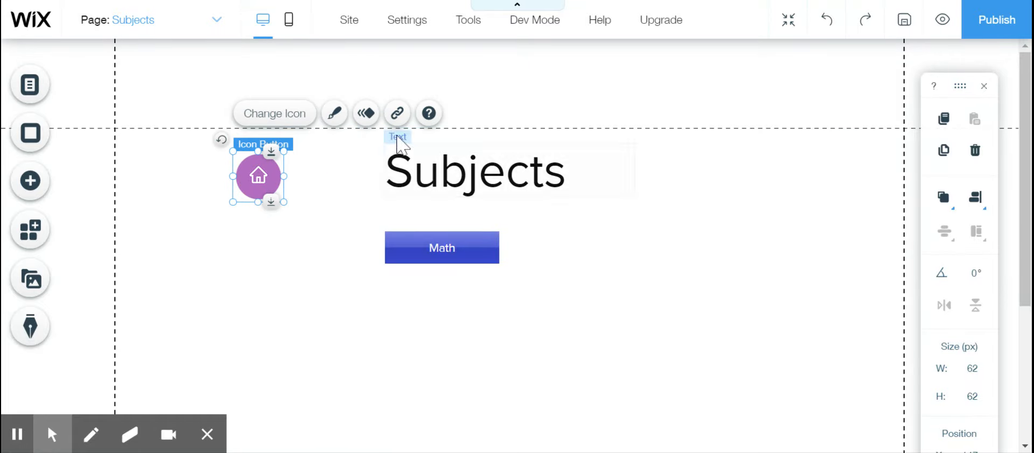
- Link the home icon button on the Subjects page to the HOME page, opening in the current window
{"action": "left_click", "coordinate": [398, 114]}
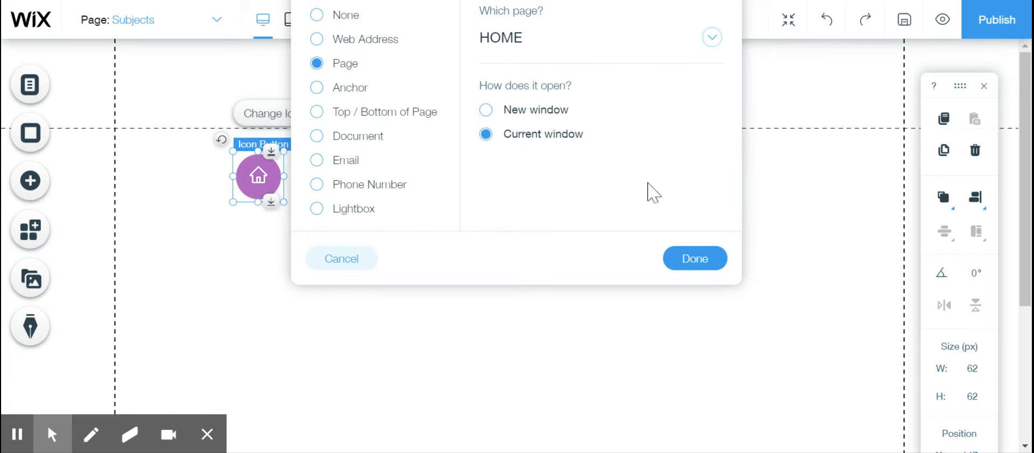
{"action": "left_click", "coordinate": [689, 257]}
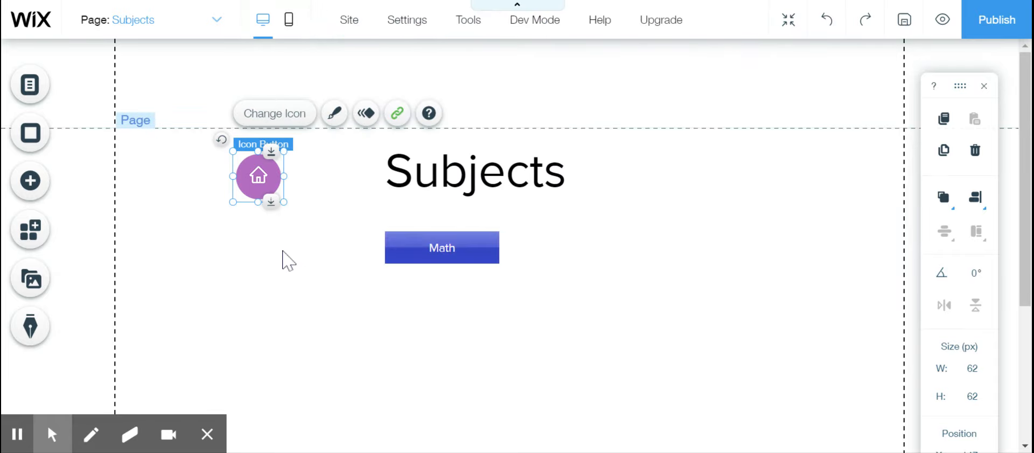
{"action": "left_click", "coordinate": [283, 251]}
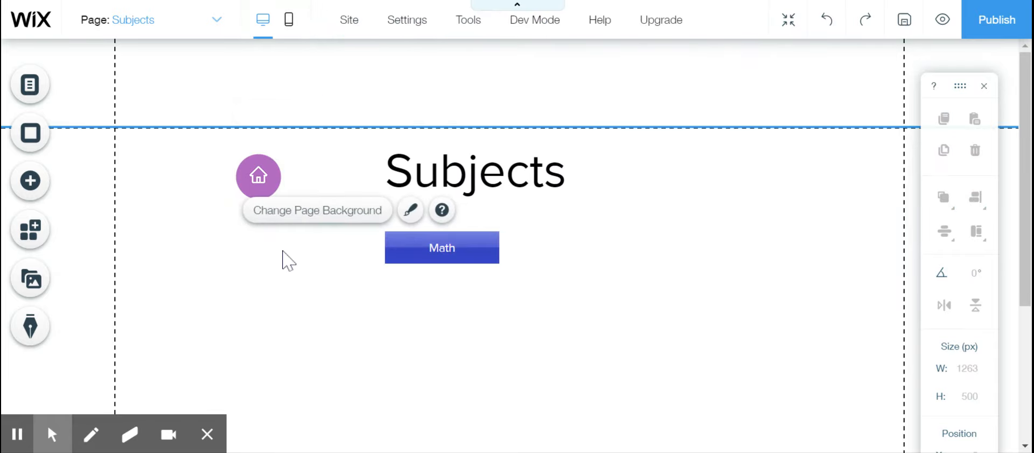
- Add the round purple home icon button left of the School page's heading and link it to the HOME page, opening in the current window
{"action": "left_click", "coordinate": [217, 20]}
{"action": "left_click", "coordinate": [94, 78]}
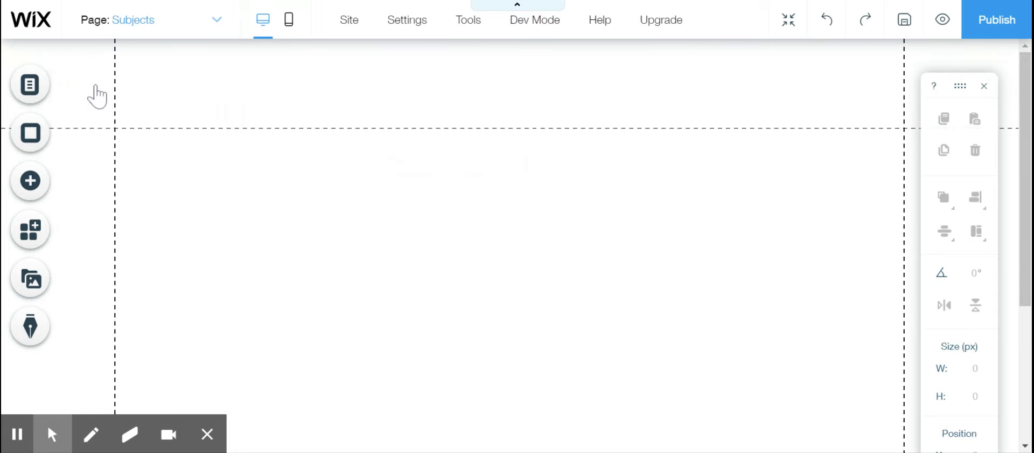
{"action": "left_click", "coordinate": [31, 186]}
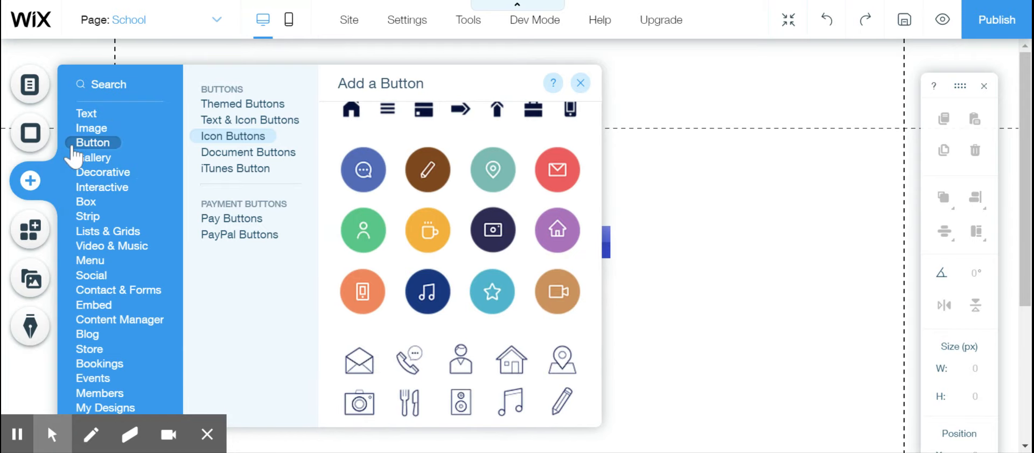
{"action": "left_click", "coordinate": [567, 236]}
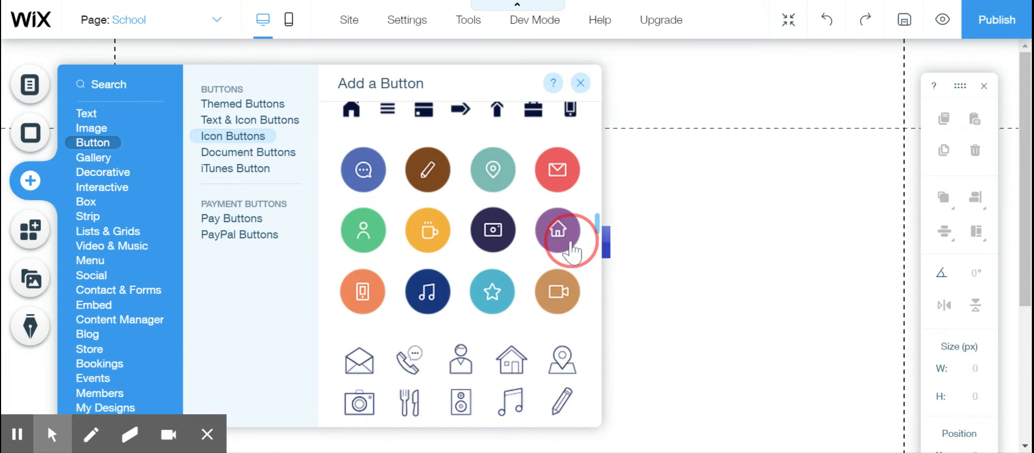
{"action": "left_click_drag", "start_coordinate": [510, 242], "coordinate": [221, 167]}
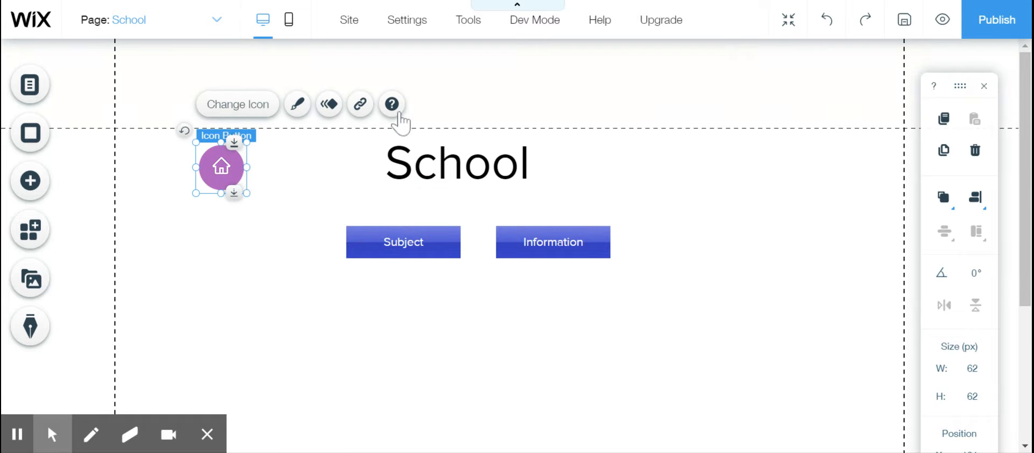
{"action": "left_click", "coordinate": [360, 103]}
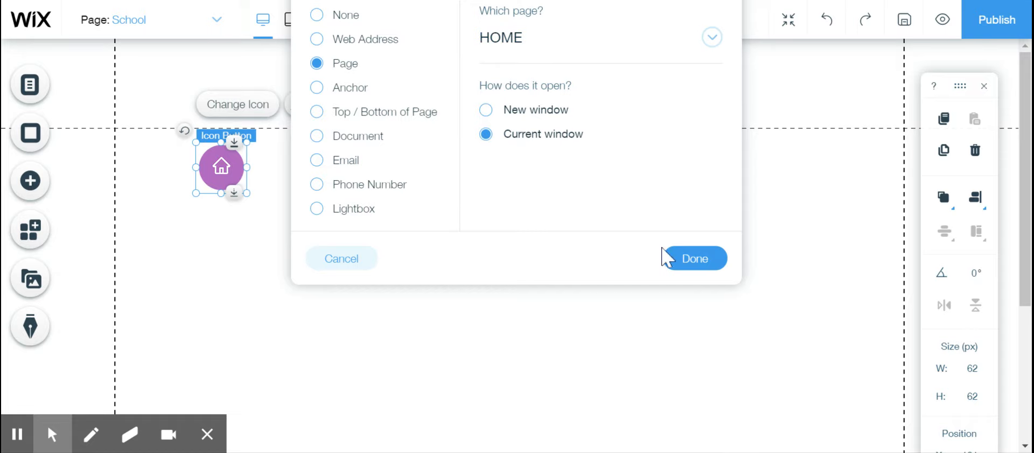
{"action": "left_click", "coordinate": [677, 265]}
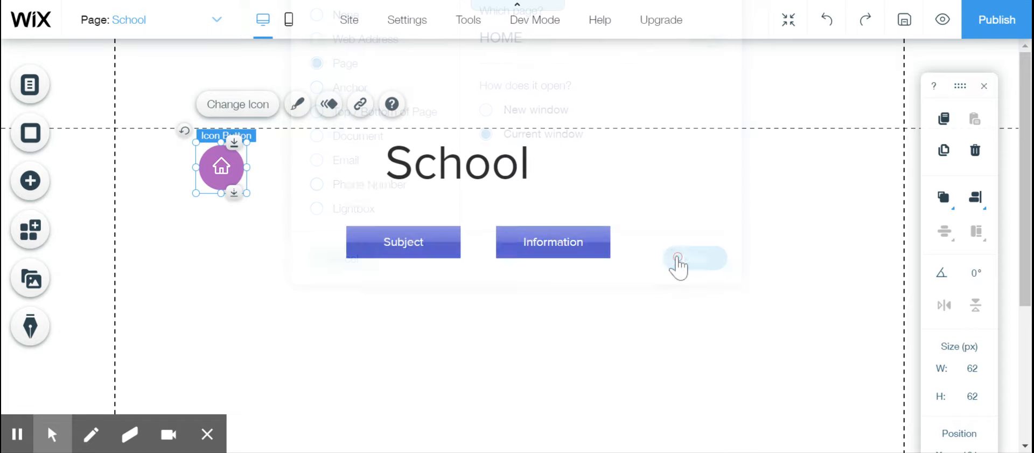
- Open the Information page for editing and place a Heading 3 text element near its top at about x 320, y 143
{"action": "left_click", "coordinate": [468, 321]}
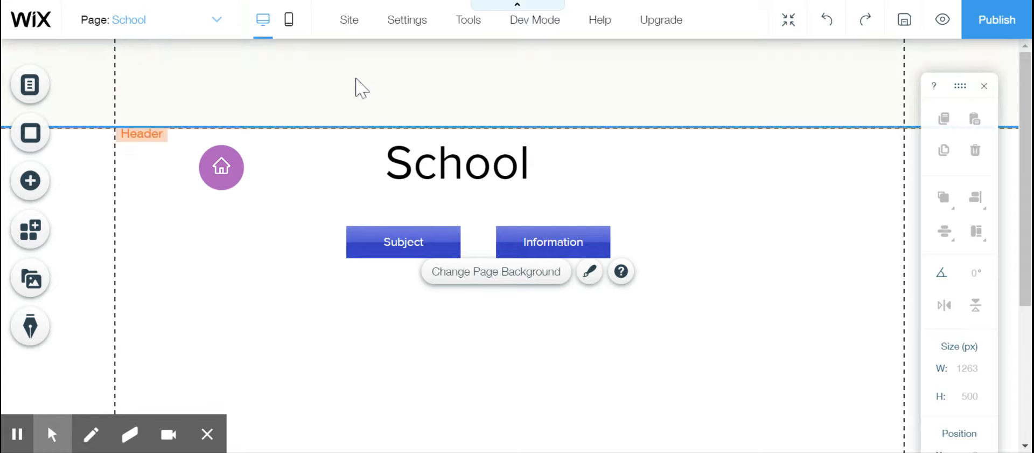
{"action": "left_click", "coordinate": [215, 27]}
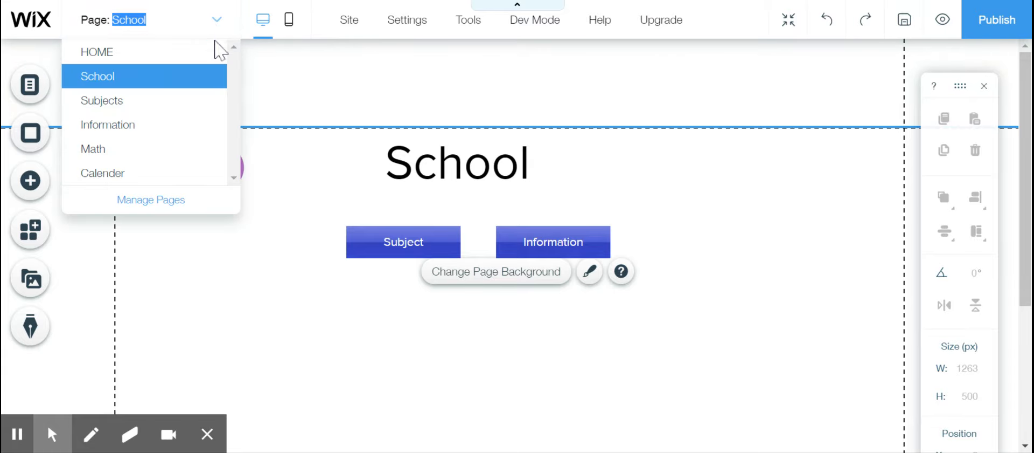
{"action": "left_click", "coordinate": [125, 127]}
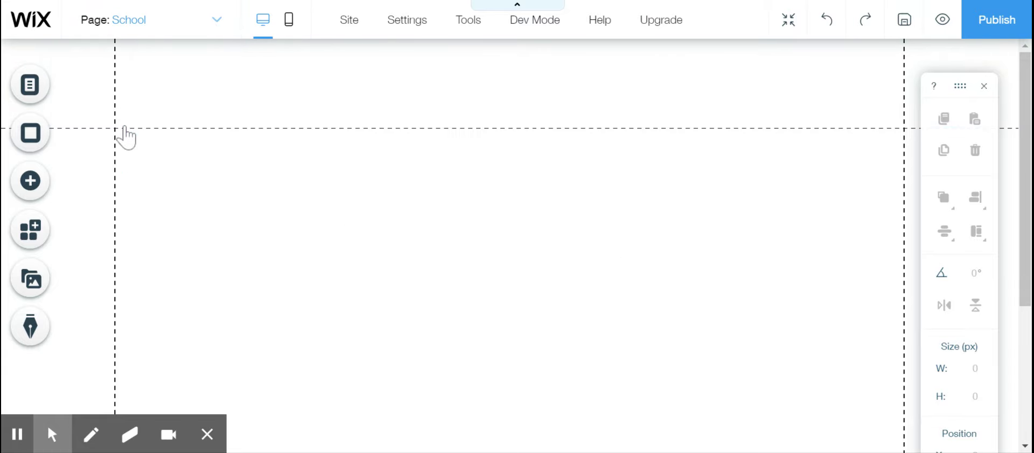
{"action": "left_click", "coordinate": [30, 181]}
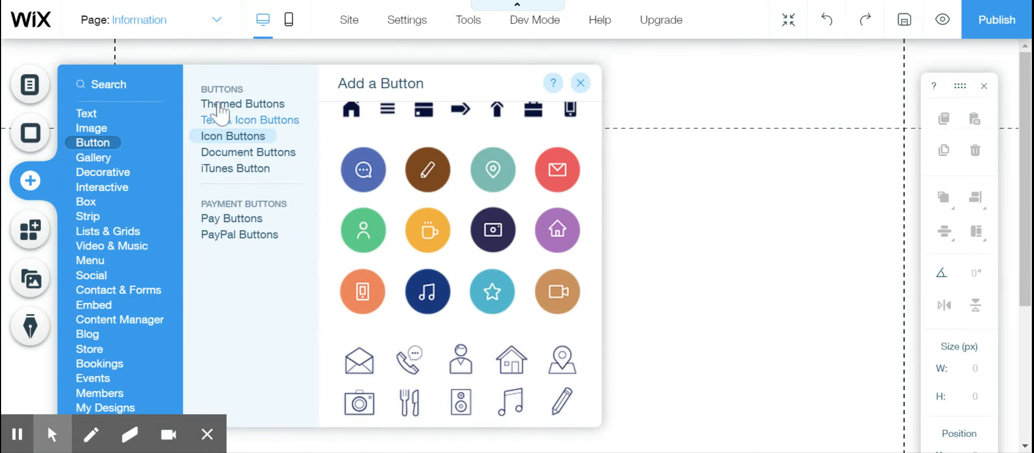
{"action": "left_click", "coordinate": [93, 113]}
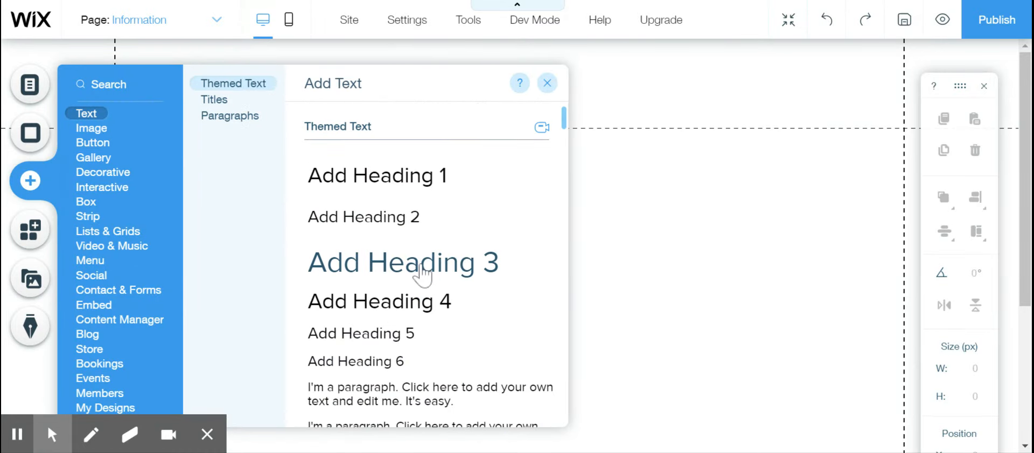
{"action": "left_click", "coordinate": [422, 275]}
{"action": "left_click_drag", "start_coordinate": [438, 261], "coordinate": [429, 195]}
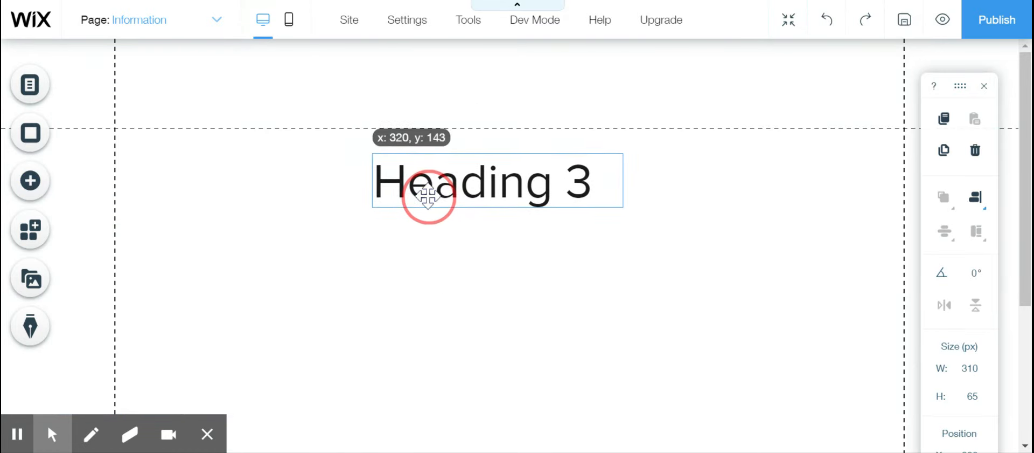
- Change the new heading's text to "Information"
{"action": "left_click", "coordinate": [419, 123]}
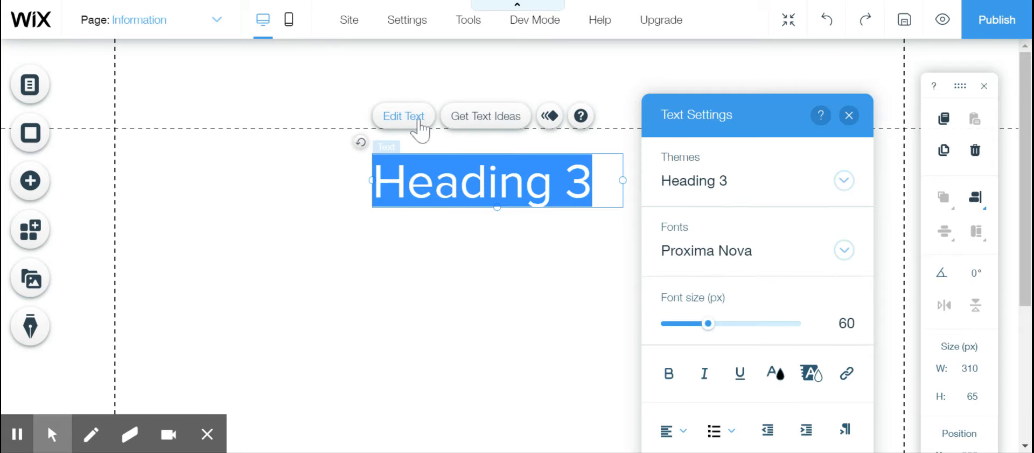
{"action": "type", "text": "T"}
{"action": "key", "text": "BackSpace"}
{"action": "type", "text": "I"}
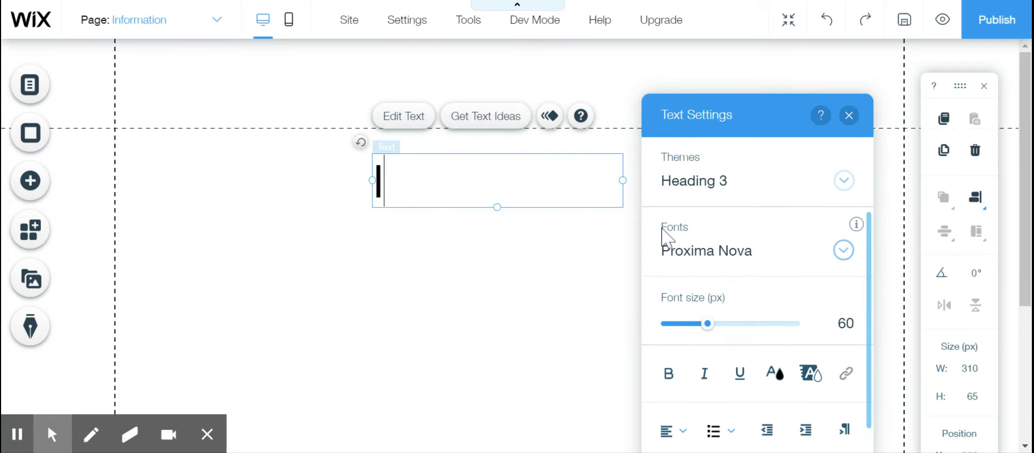
{"action": "type", "text": "nformation"}
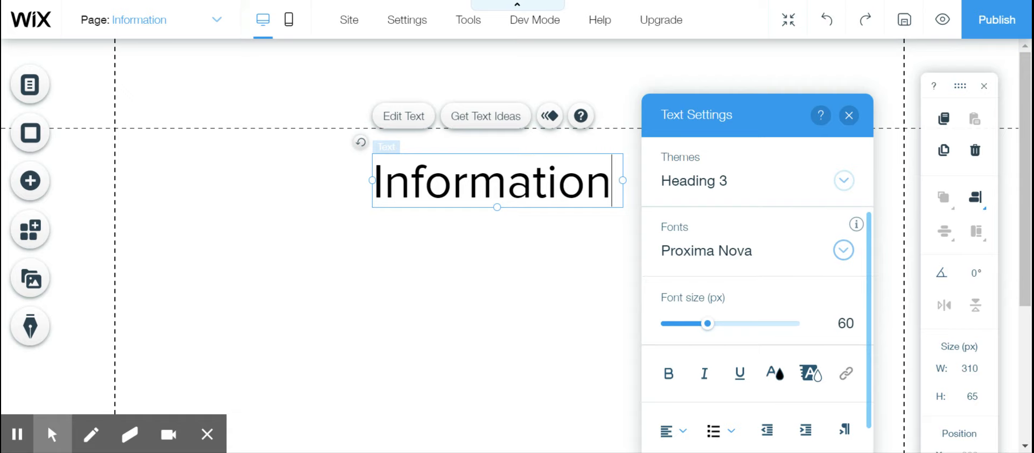
{"action": "left_click", "coordinate": [530, 297]}
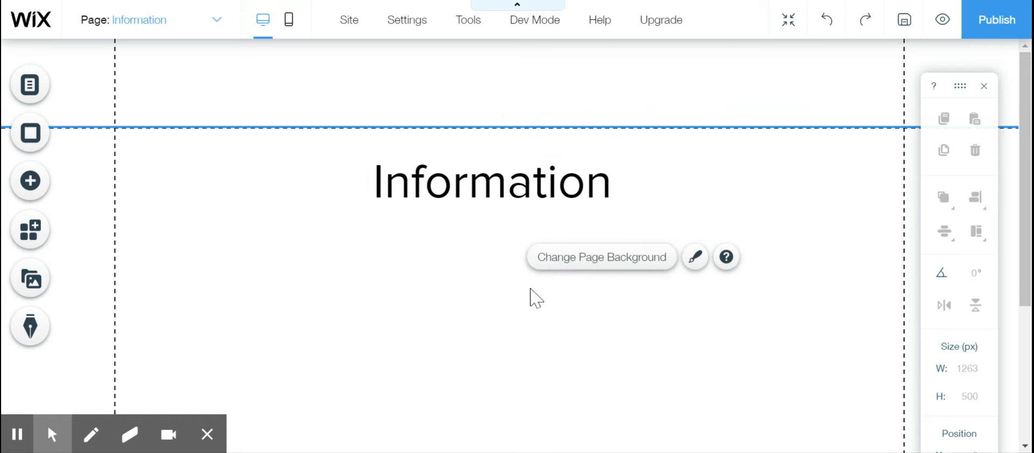
{"action": "left_click", "coordinate": [30, 180]}
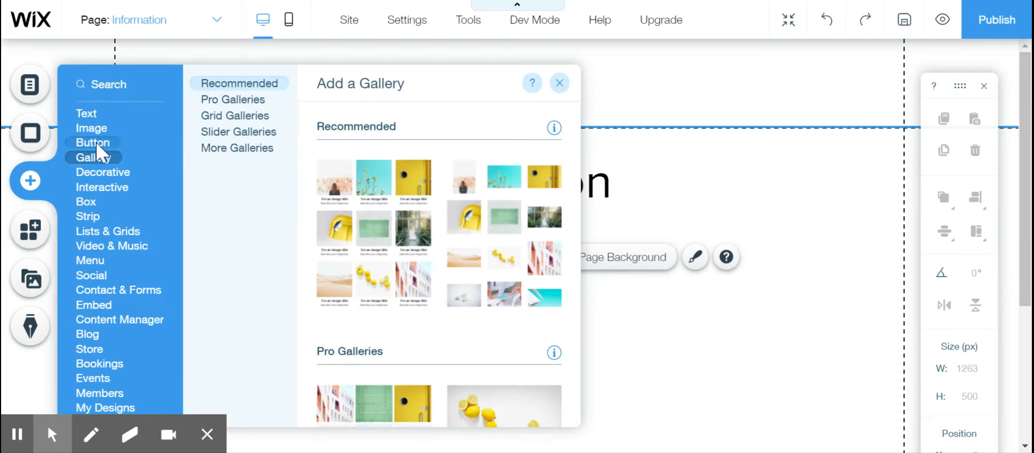
{"action": "mouse_move", "coordinate": [98, 144]}
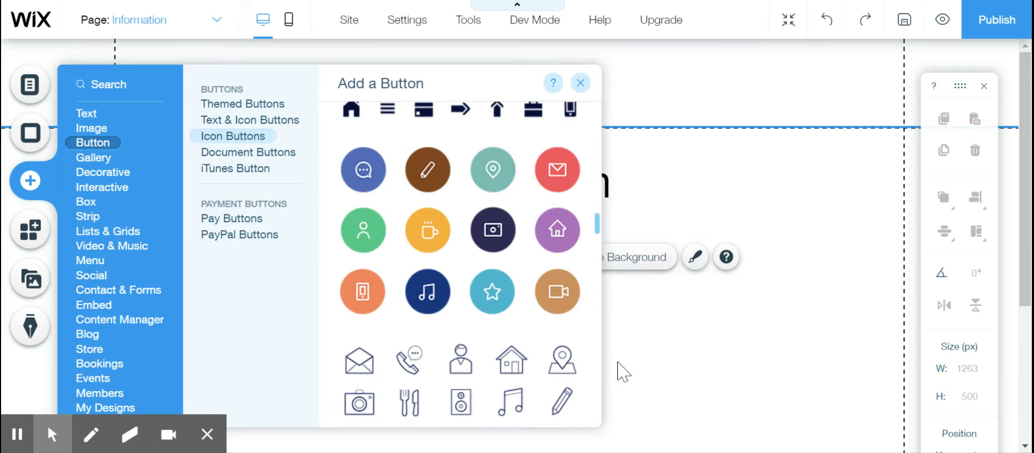
{"action": "left_click", "coordinate": [581, 84]}
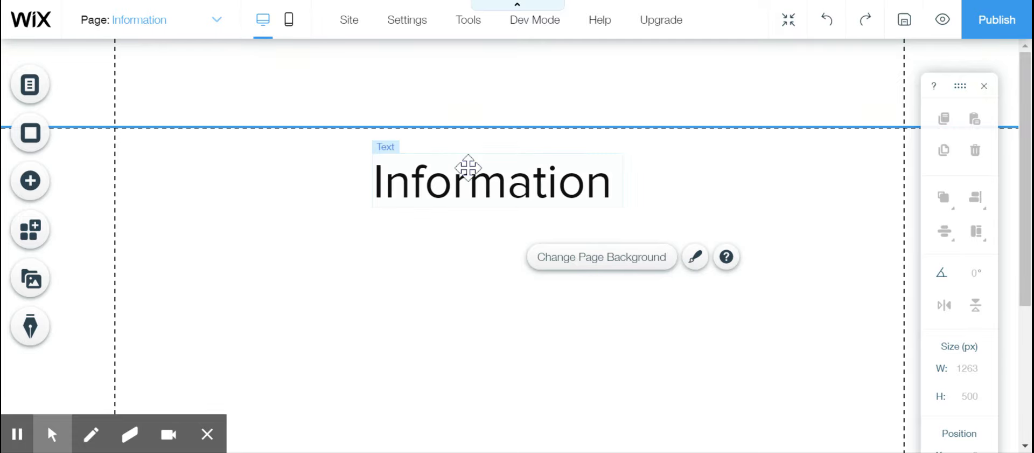
- Add the vintage serving-dish icon button and place it beneath the start of the Information heading
{"action": "left_click", "coordinate": [29, 181]}
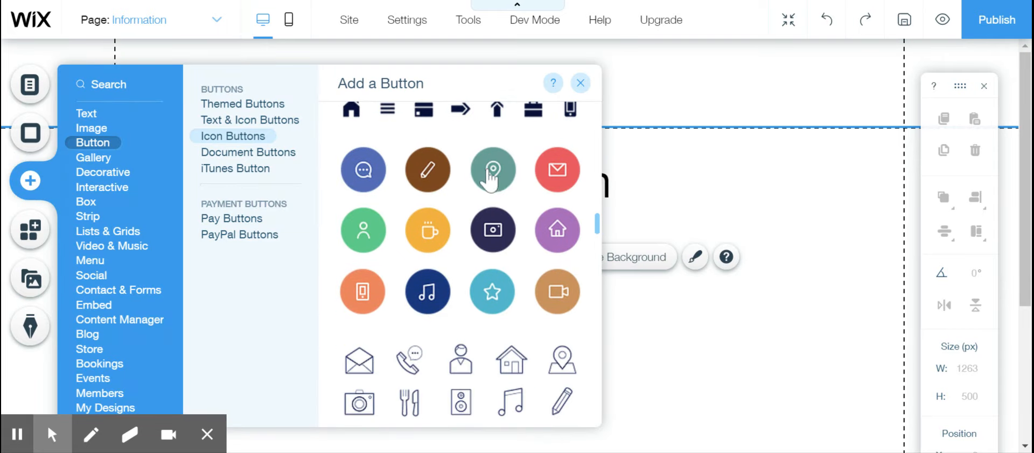
{"action": "scroll", "coordinate": [420, 305], "scroll_direction": "down", "scroll_amount": 5}
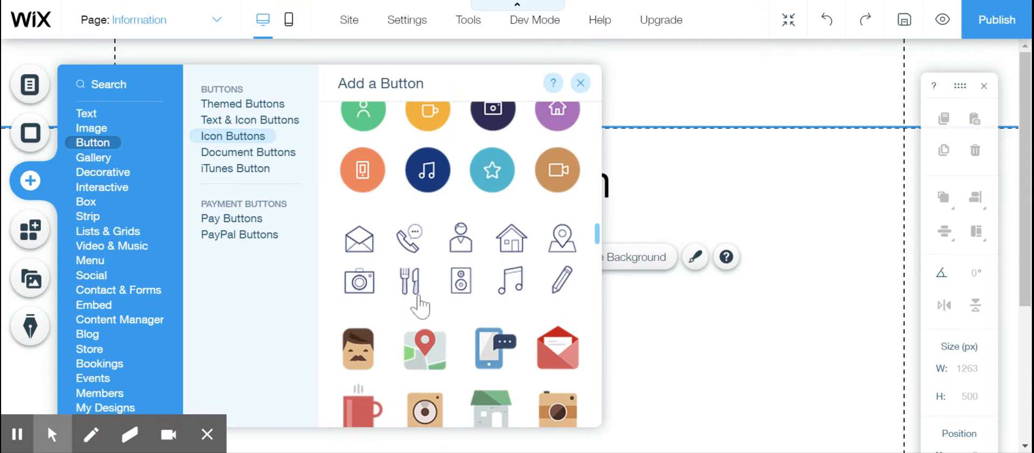
{"action": "scroll", "coordinate": [461, 264], "scroll_direction": "down", "scroll_amount": 7}
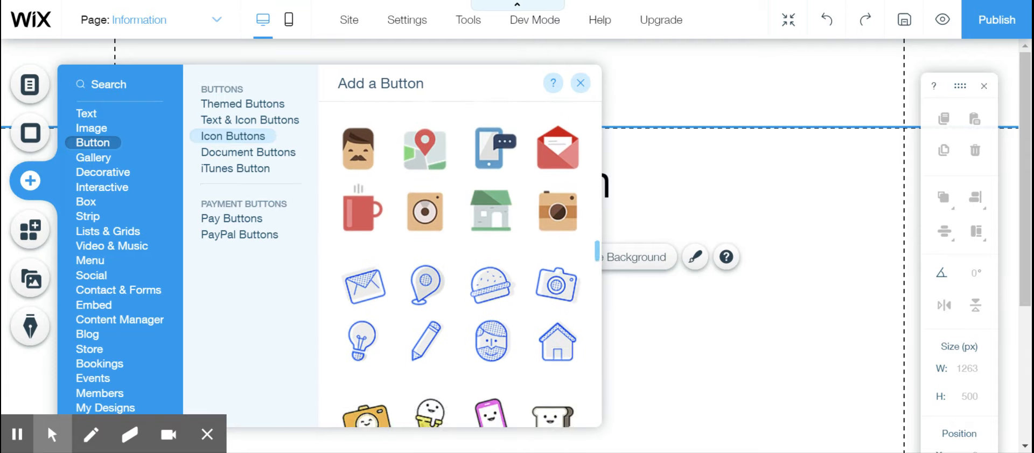
{"action": "scroll", "coordinate": [460, 264], "scroll_direction": "down", "scroll_amount": 5}
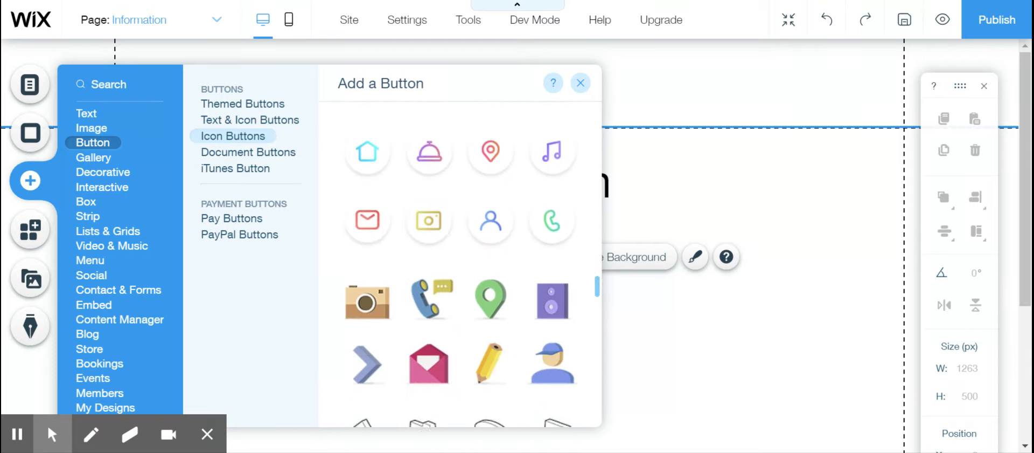
{"action": "scroll", "coordinate": [461, 264], "scroll_direction": "down", "scroll_amount": 4}
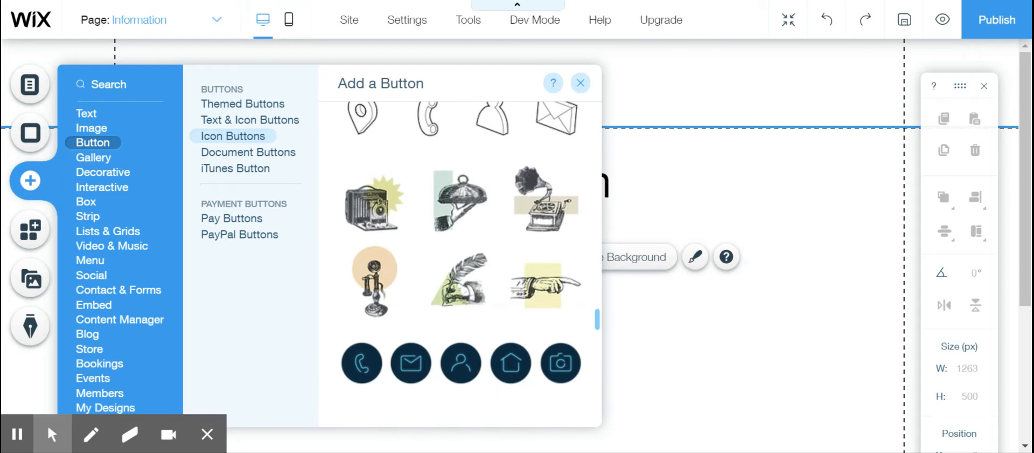
{"action": "scroll", "coordinate": [460, 264], "scroll_direction": "up", "scroll_amount": 1}
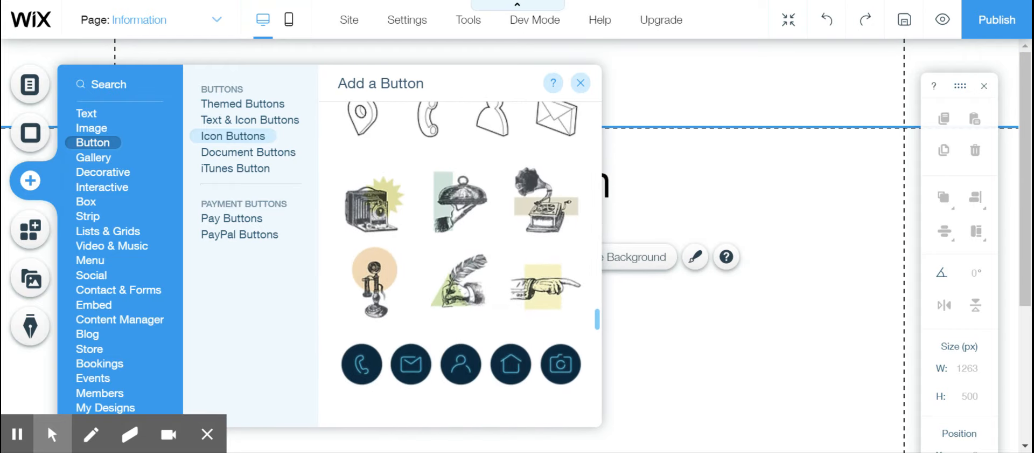
{"action": "scroll", "coordinate": [461, 264], "scroll_direction": "down", "scroll_amount": 4}
{"action": "scroll", "coordinate": [461, 318], "scroll_direction": "down", "scroll_amount": 15}
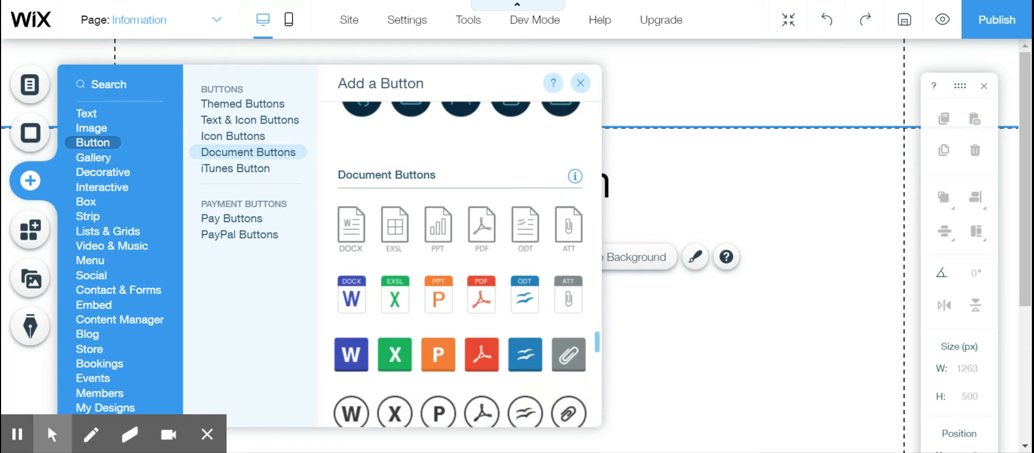
{"action": "scroll", "coordinate": [460, 318], "scroll_direction": "up", "scroll_amount": 11}
{"action": "scroll", "coordinate": [462, 175], "scroll_direction": "up", "scroll_amount": 6}
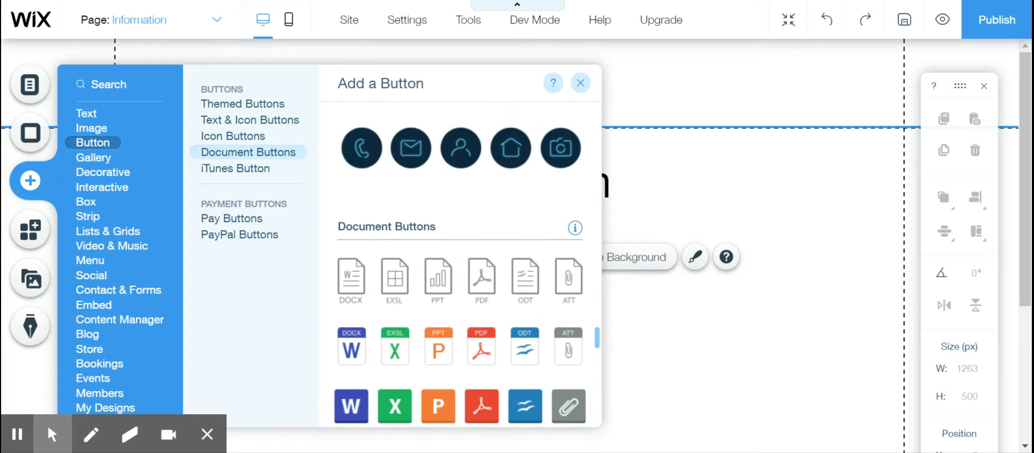
{"action": "left_click", "coordinate": [462, 175]}
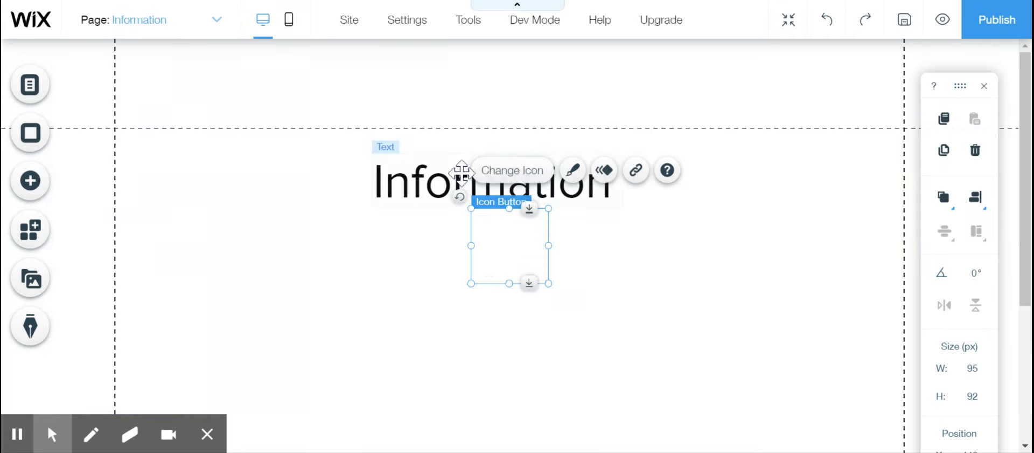
{"action": "left_click_drag", "start_coordinate": [513, 242], "coordinate": [416, 265]}
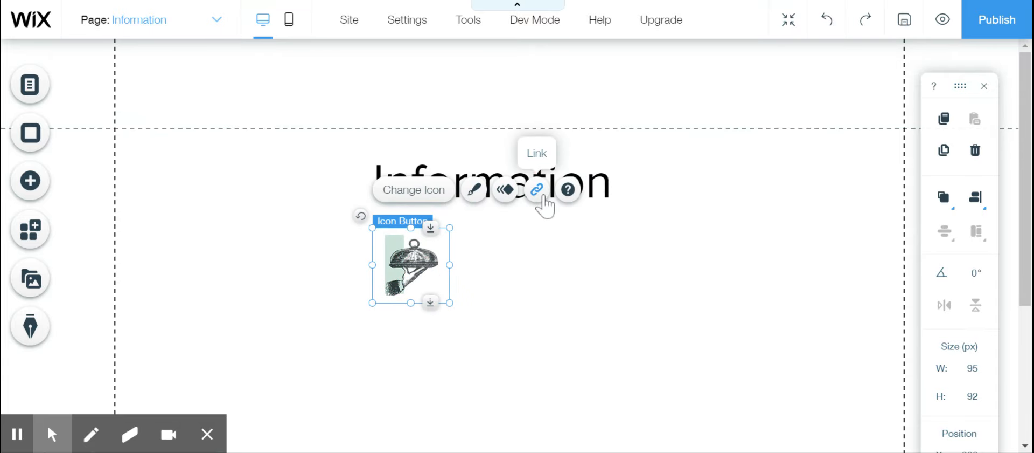
{"action": "left_click", "coordinate": [543, 196]}
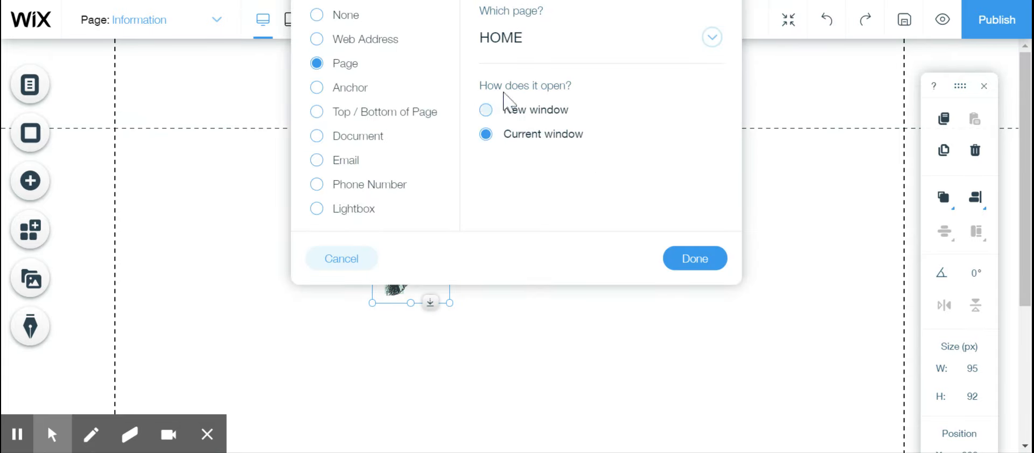
{"action": "left_click", "coordinate": [318, 40]}
{"action": "left_click", "coordinate": [525, 36]}
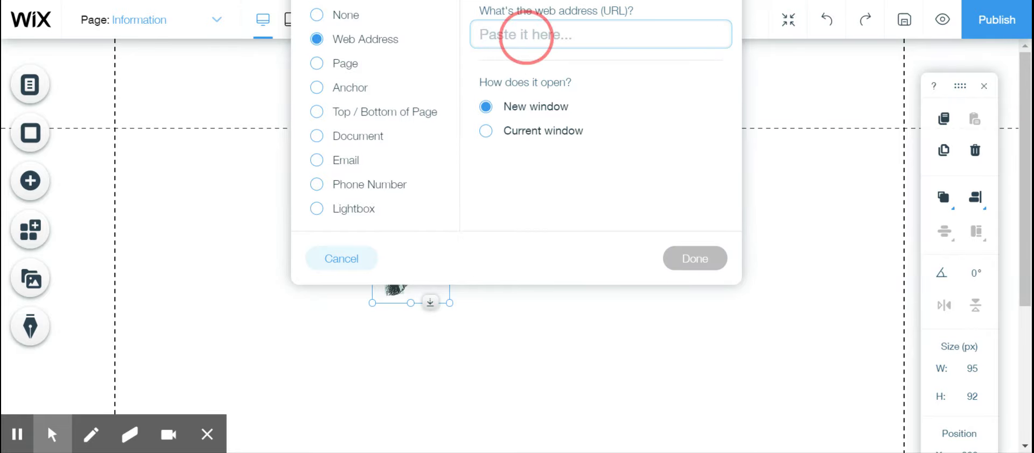
{"action": "key", "text": "ctrl+v"}
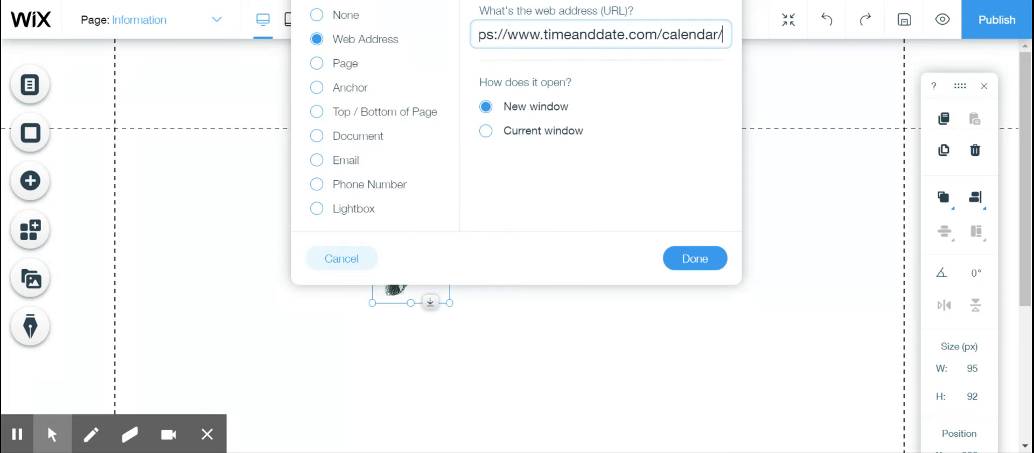
{"action": "left_click", "coordinate": [683, 259]}
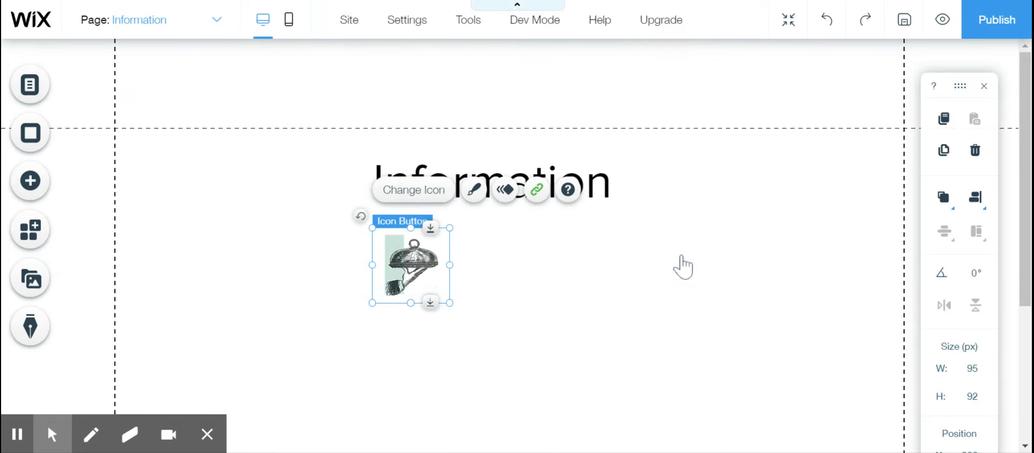
{"action": "left_click", "coordinate": [509, 275]}
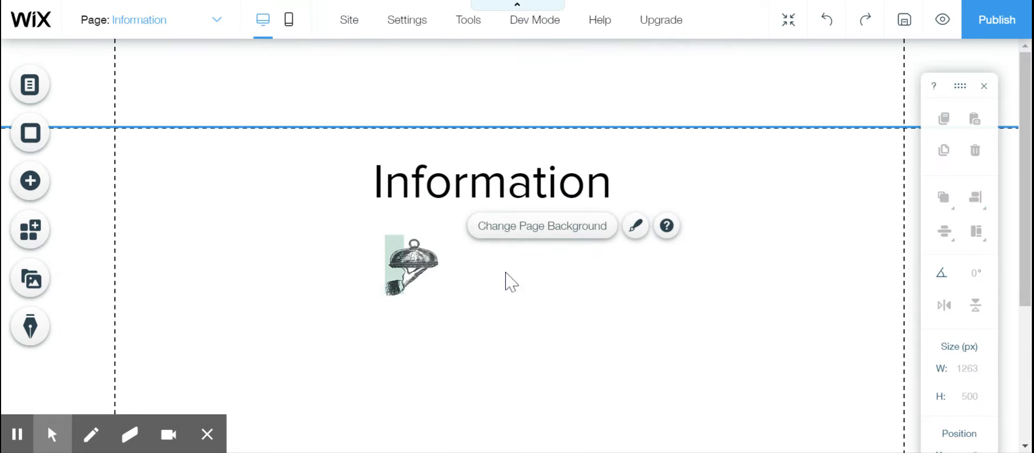
- Add the green smiling house icon button and place it to the left of the Information heading
{"action": "left_click", "coordinate": [31, 187]}
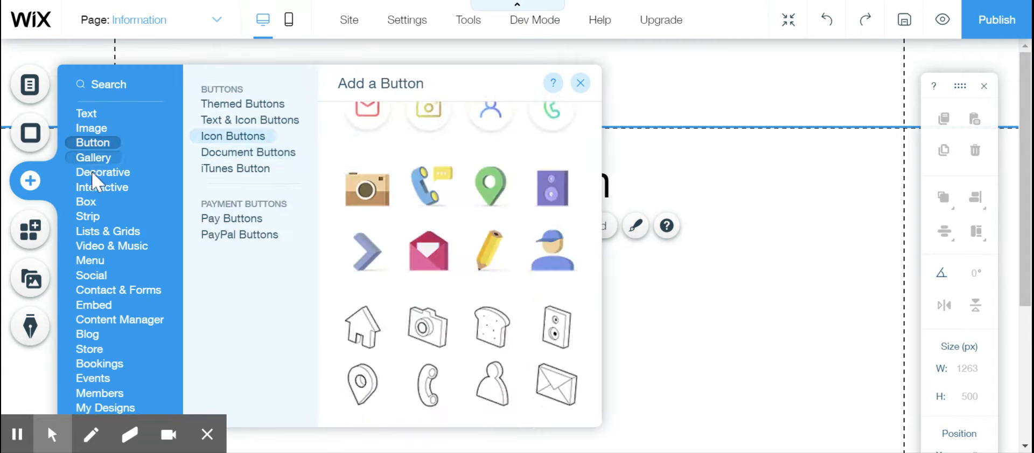
{"action": "mouse_move", "coordinate": [97, 154]}
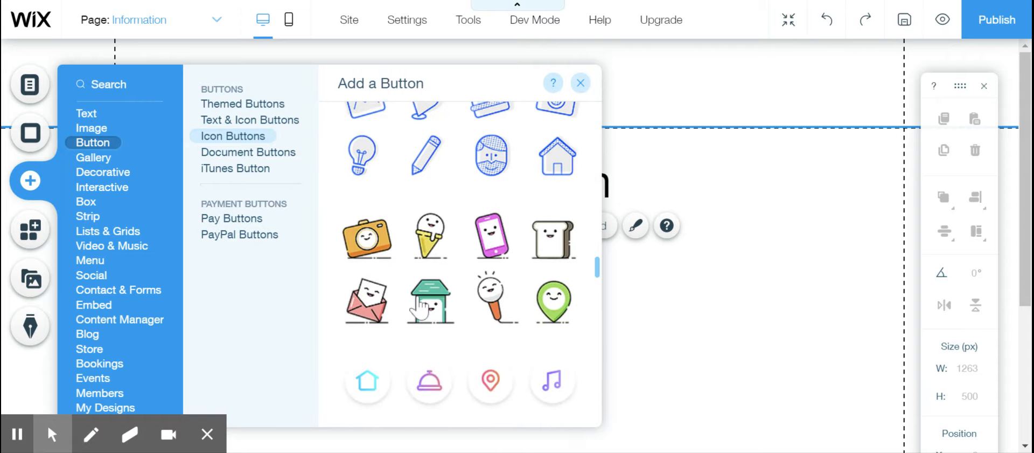
{"action": "left_click", "coordinate": [425, 311]}
{"action": "left_click_drag", "start_coordinate": [517, 259], "coordinate": [268, 197]}
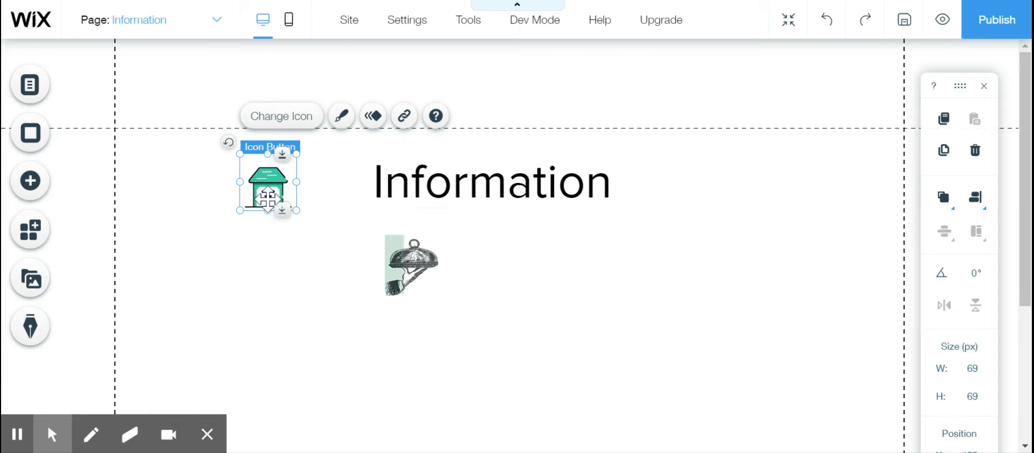
- Link the green house icon button to the School page, opening in the current window
{"action": "left_click", "coordinate": [404, 116]}
{"action": "left_click", "coordinate": [711, 38]}
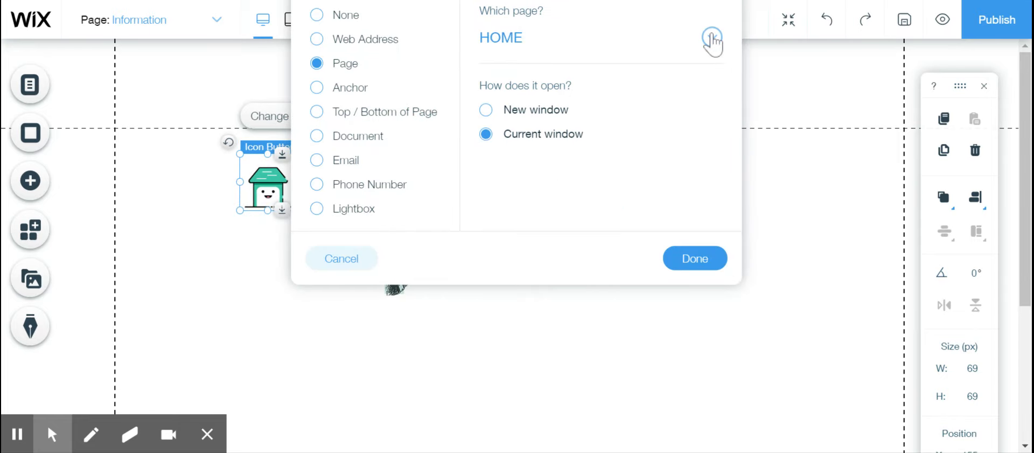
{"action": "left_click", "coordinate": [566, 106]}
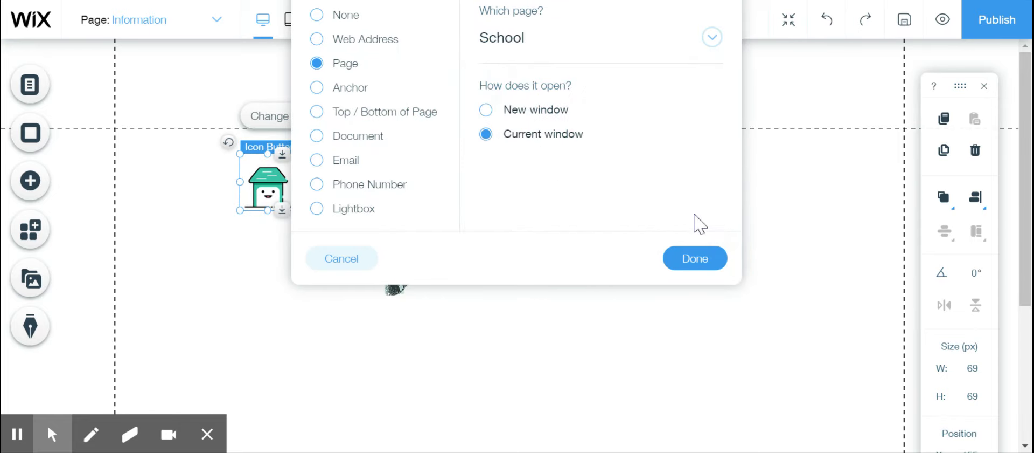
{"action": "left_click", "coordinate": [695, 259]}
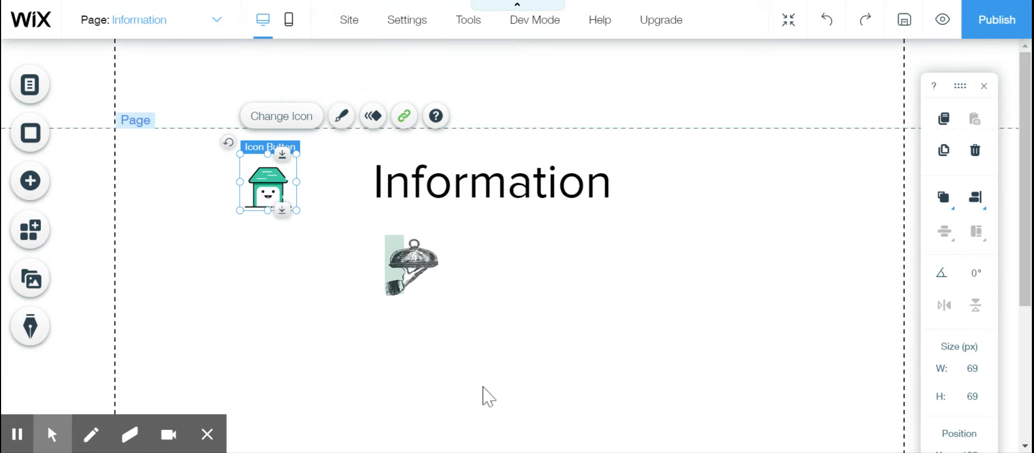
{"action": "left_click", "coordinate": [549, 317]}
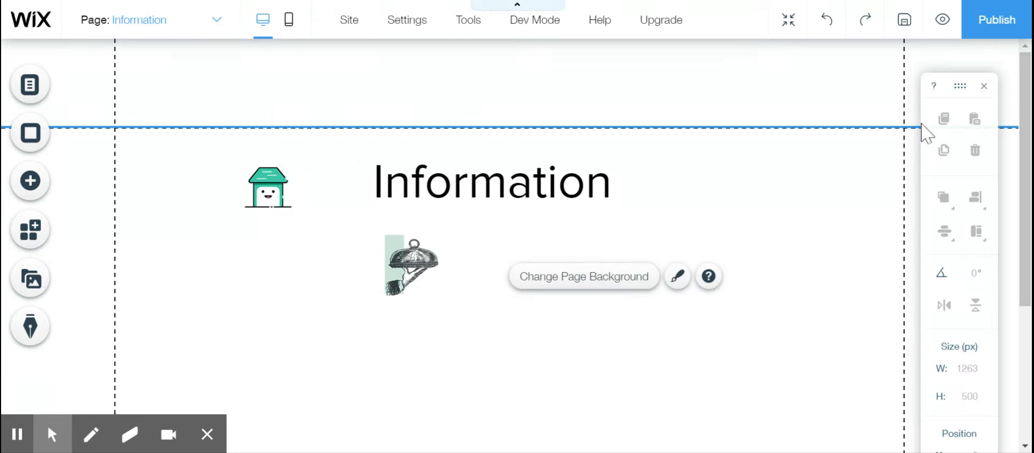
- Save the site under the free Wix.com domain with mysite-2 as the site address, without publishing it
{"action": "left_click", "coordinate": [998, 36]}
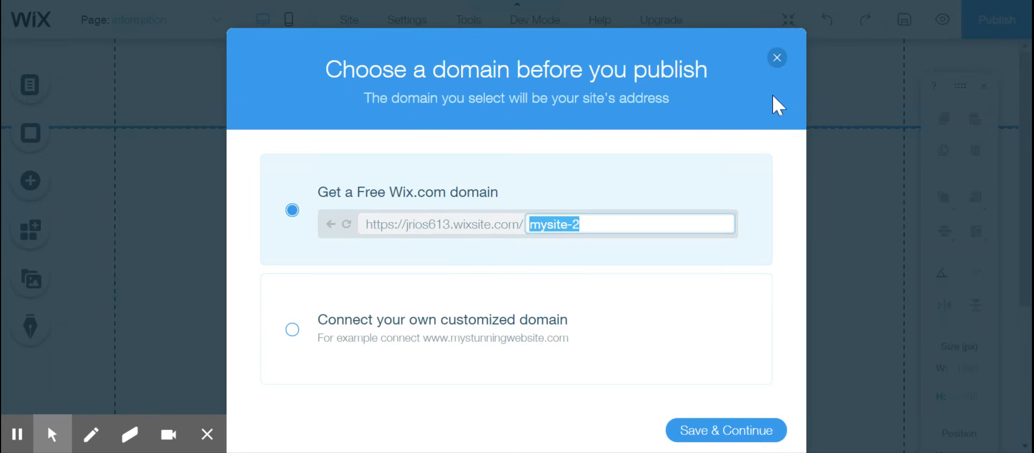
{"action": "left_click", "coordinate": [695, 429]}
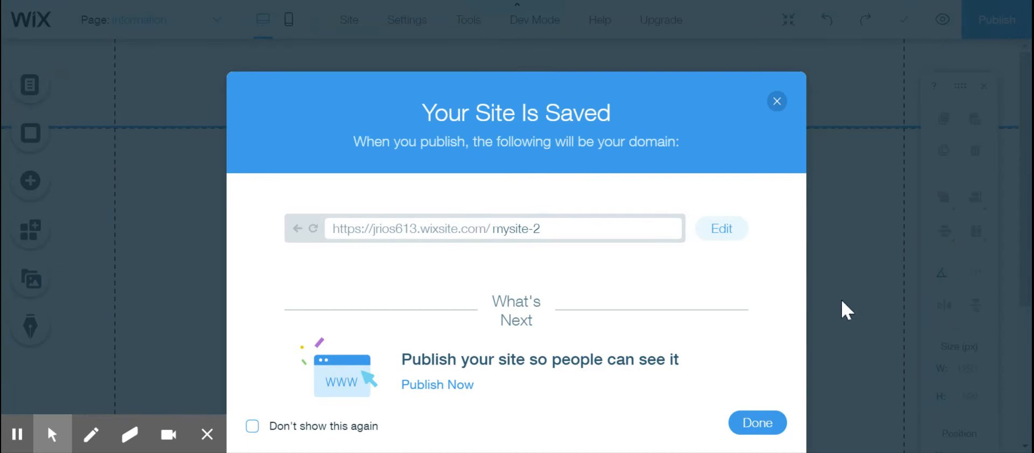
{"action": "left_click", "coordinate": [750, 422]}
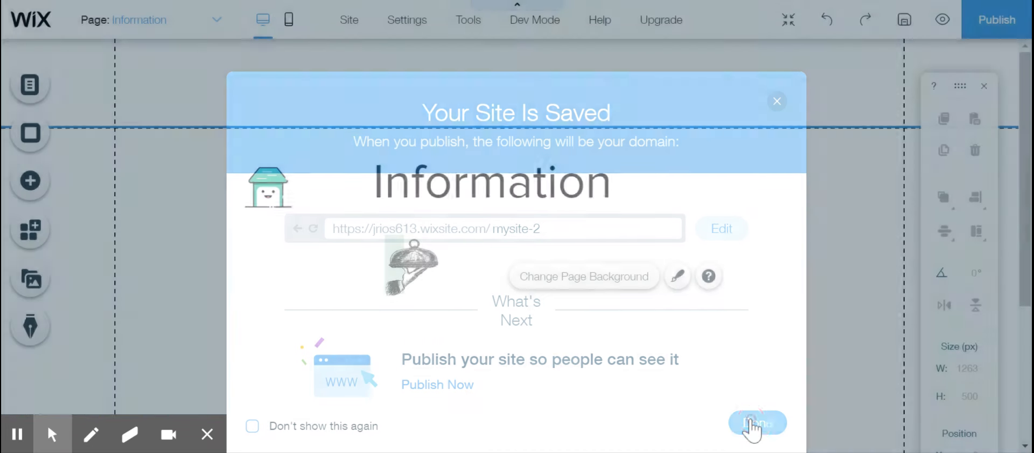
- Preview the site without the mobile-editing prompt and test the Information page's serving-dish and green house icon links
{"action": "left_click", "coordinate": [944, 21]}
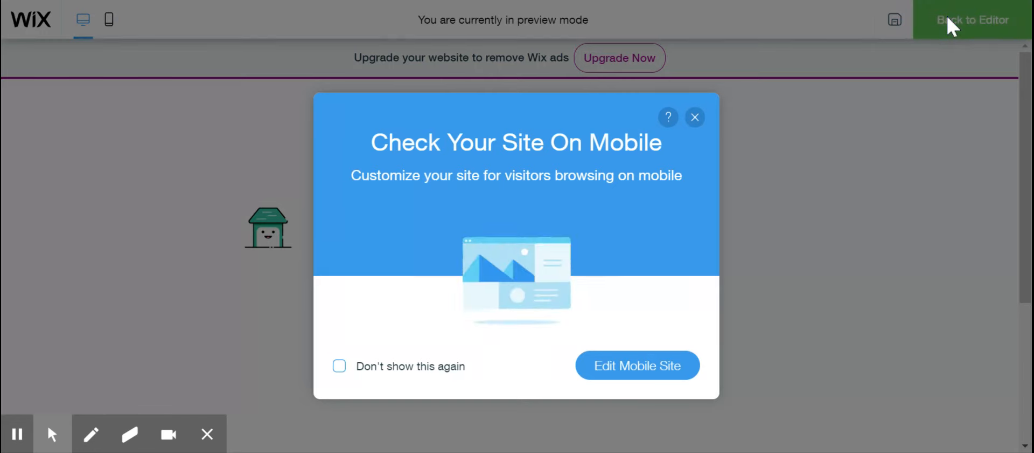
{"action": "left_click", "coordinate": [695, 117]}
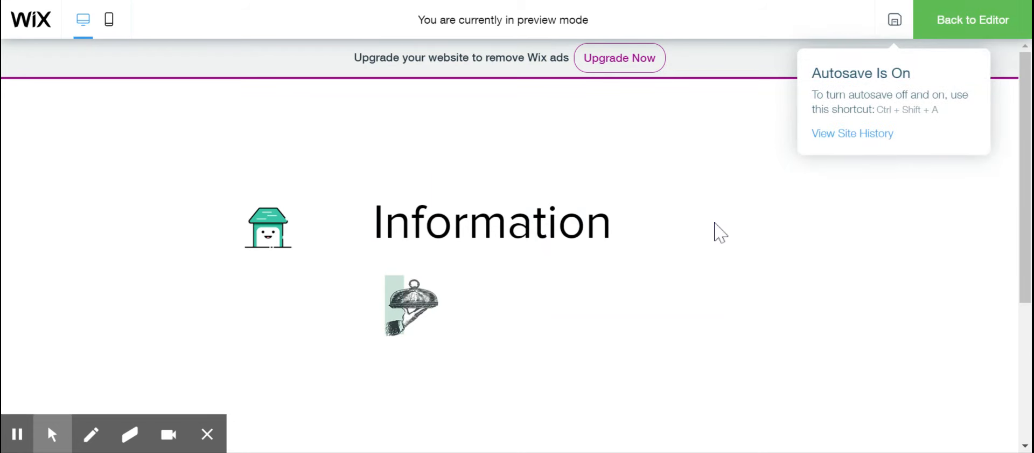
{"action": "left_click", "coordinate": [405, 310]}
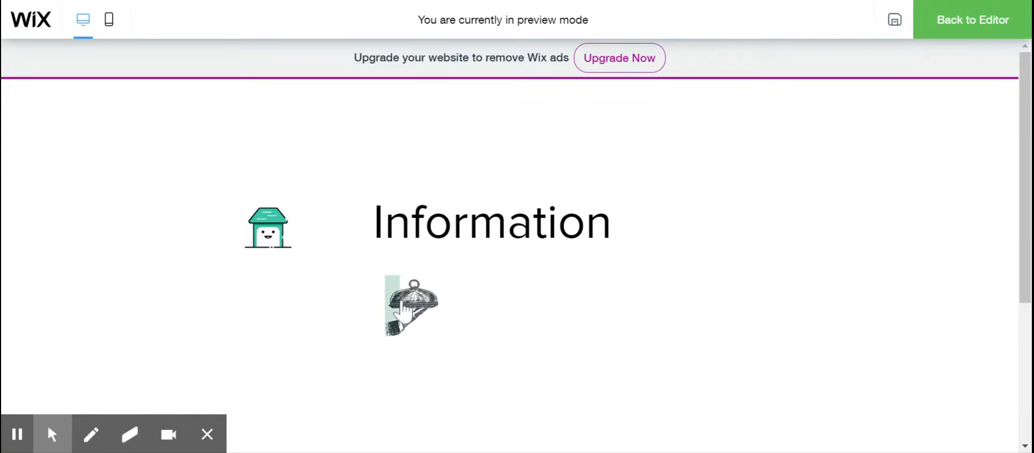
{"action": "left_click", "coordinate": [267, 230]}
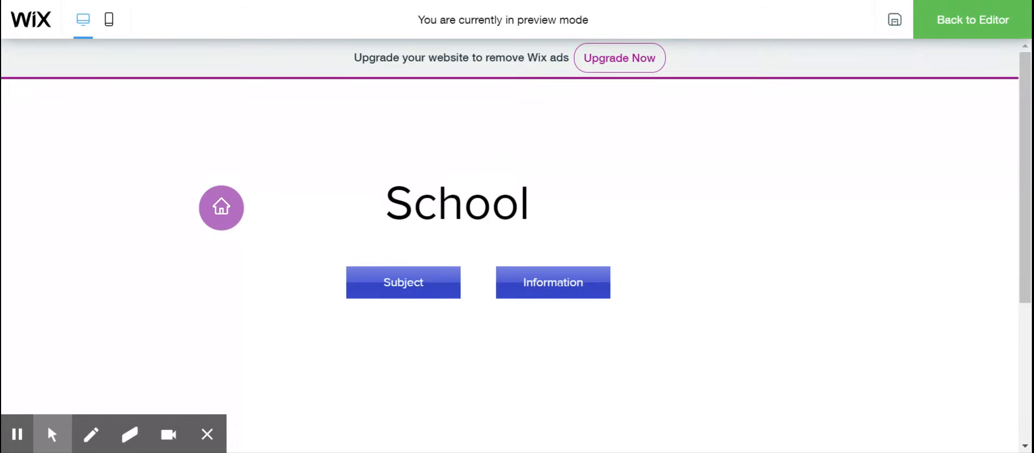
- Test the previewed links from School to Subjects, from Subjects to Math, and the Math page's purple home icon
{"action": "left_click", "coordinate": [407, 299]}
{"action": "left_click", "coordinate": [405, 299]}
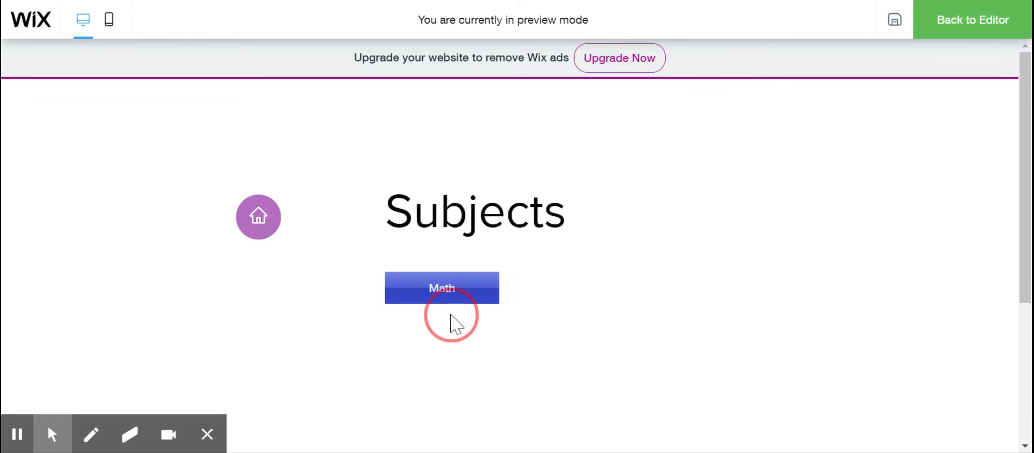
{"action": "left_click", "coordinate": [414, 287]}
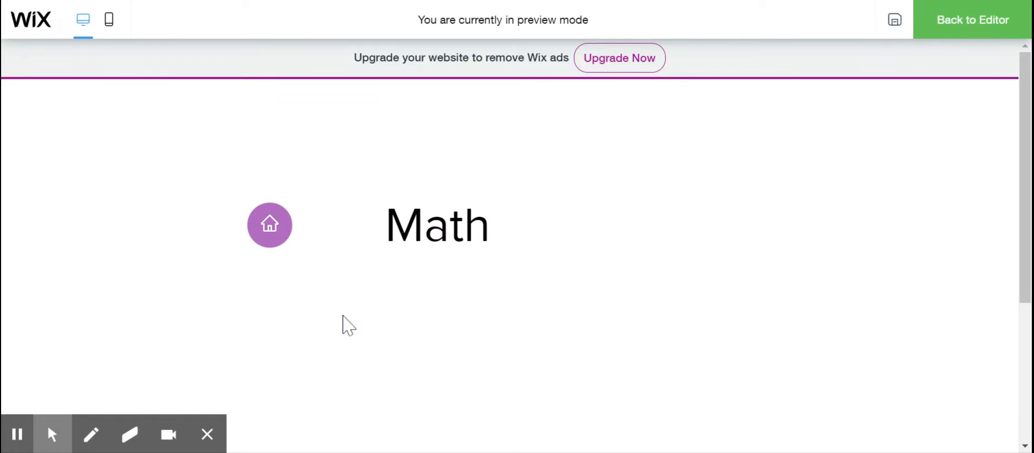
{"action": "left_click", "coordinate": [269, 226]}
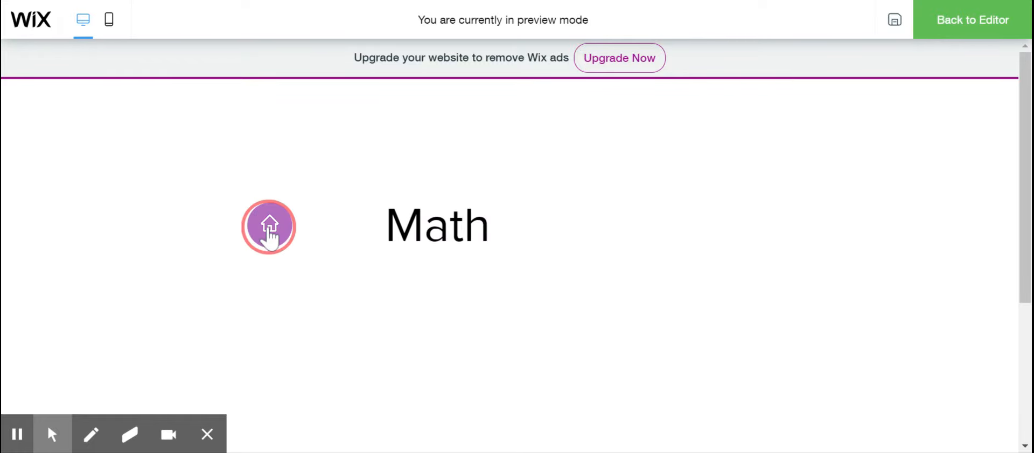